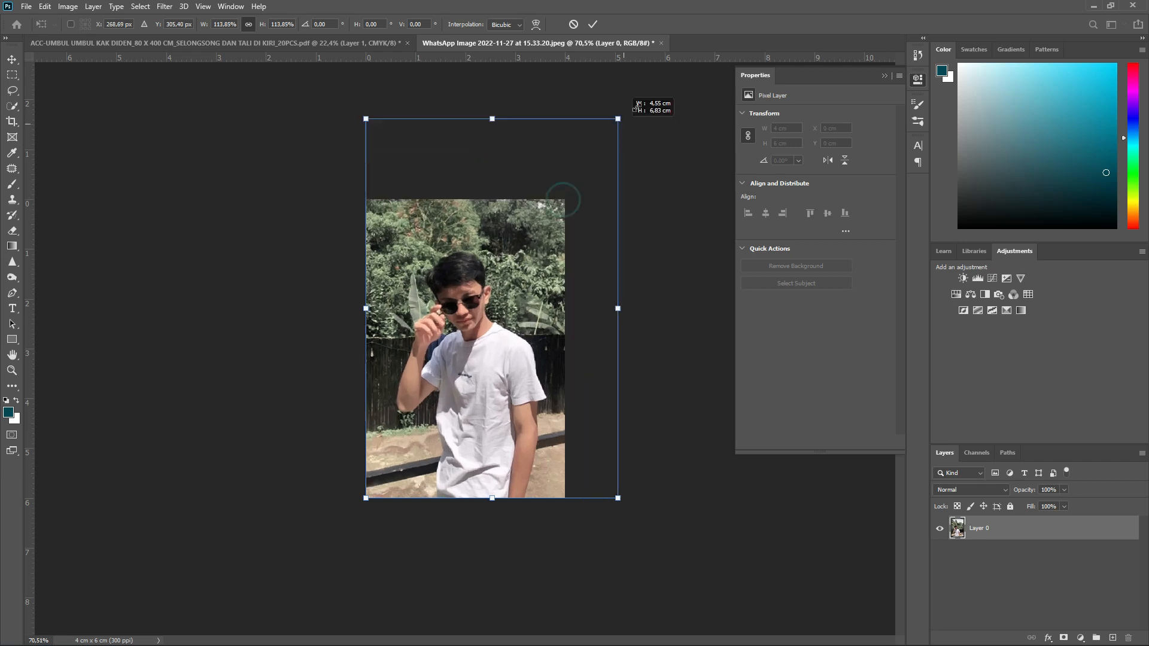
# Scale the photo layer to 6.72 × 10.1 cm and reposition it so the subject fills the 4 × 6 cm canvas.
pyautogui.moveTo(569, 275)
pyautogui.mouseDown()
pyautogui.moveTo(543, 272)
pyautogui.moveTo(556, 274)
pyautogui.mouseUp()
pyautogui.moveTo(503, 529); pyautogui.dragTo(501, 560)
pyautogui.moveTo(531, 469); pyautogui.dragTo(533, 450)
pyautogui.click(598, 25)
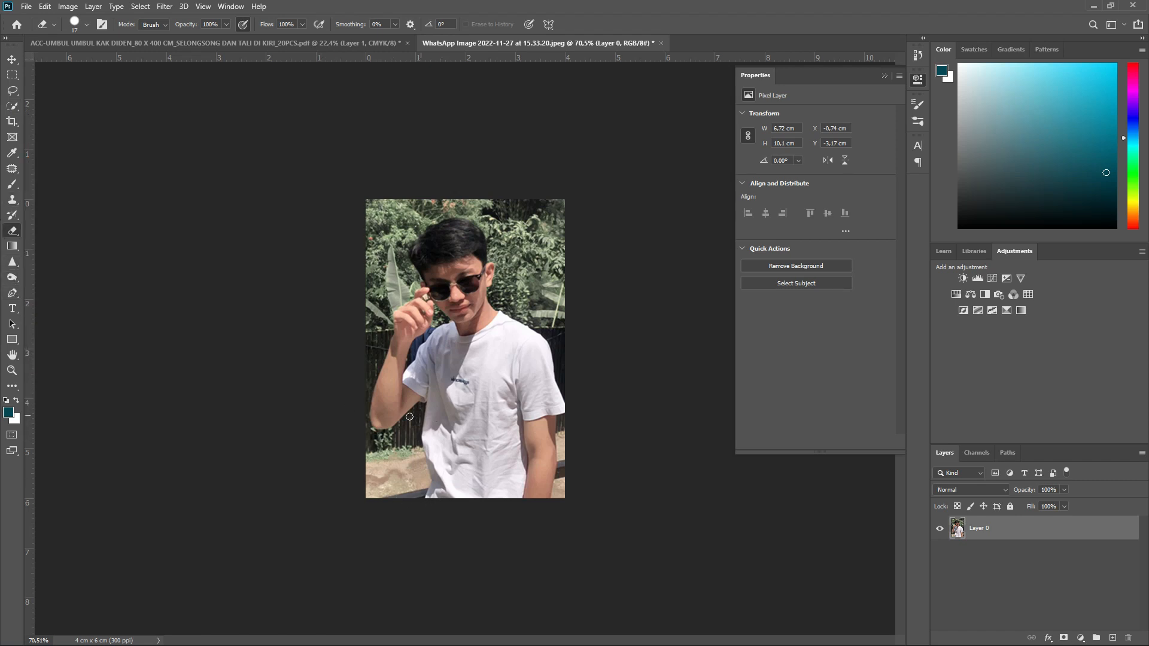
# Automatically select the subject of the photo and check the selection outline around the shirt and arms.
pyautogui.click(813, 285)
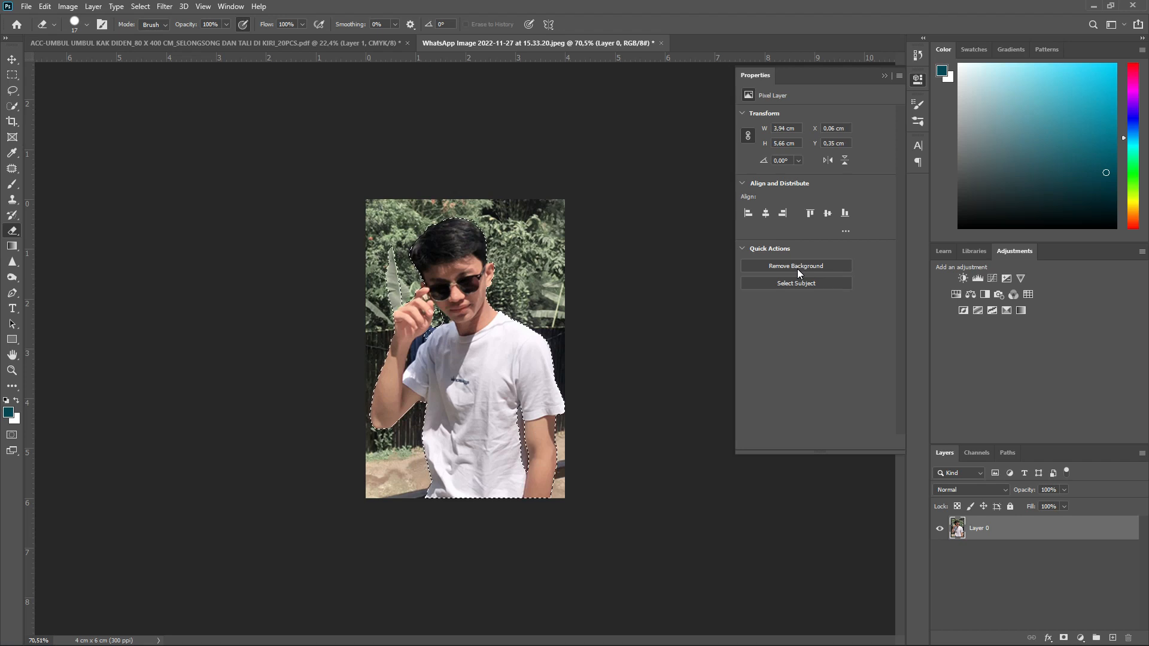
pyautogui.scroll(3, 562, 402)
pyautogui.scroll(3, 592, 516)
pyautogui.moveTo(542, 523); pyautogui.dragTo(695, 245)
pyautogui.scroll(2, 369, 326)
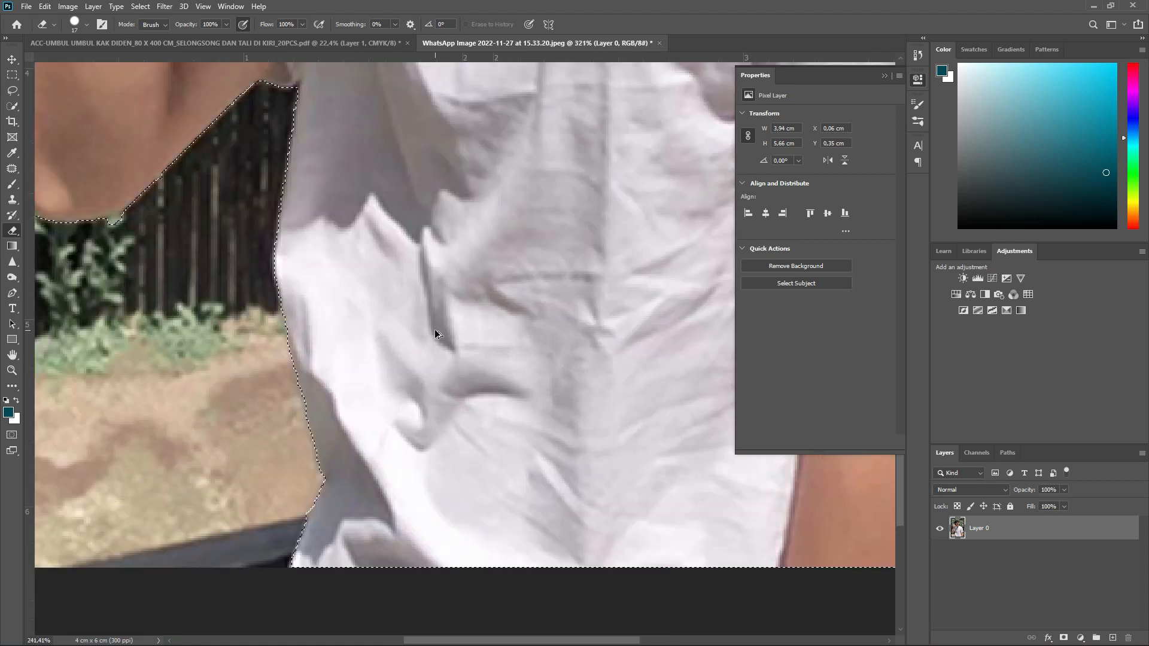
pyautogui.scroll(-2, 434, 334)
pyautogui.moveTo(470, 287); pyautogui.dragTo(405, 501)
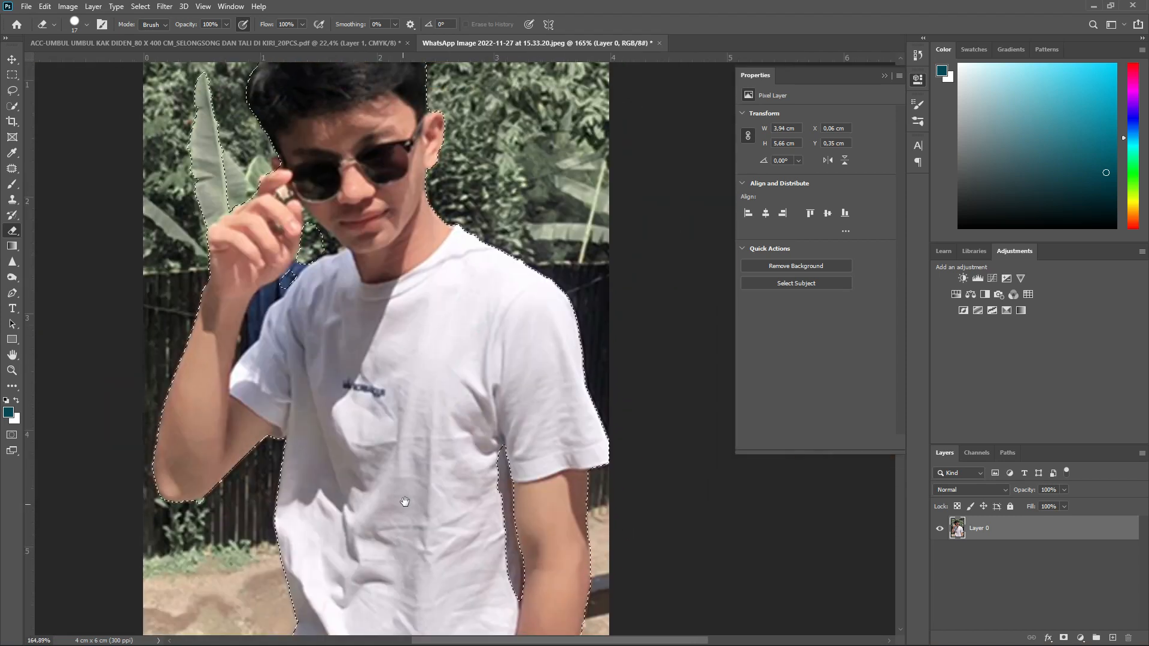
# Try to delete the selected subject area from the photo layer, and undo the deletion.
pyautogui.press('Delete')
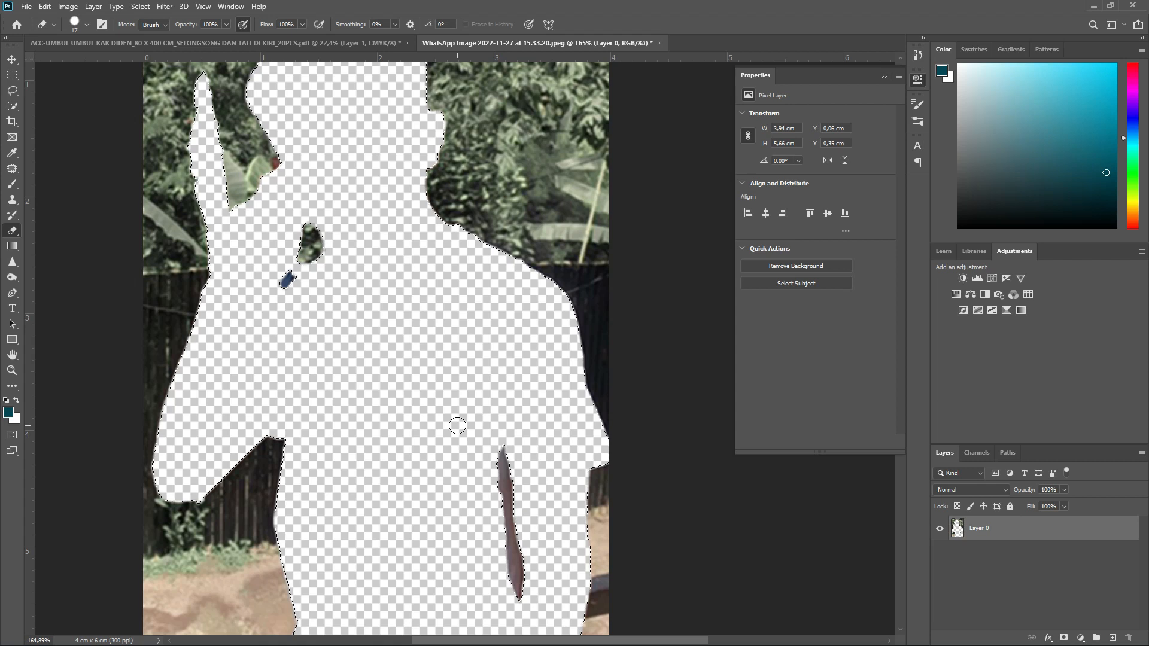
pyautogui.scroll(-2, 457, 426)
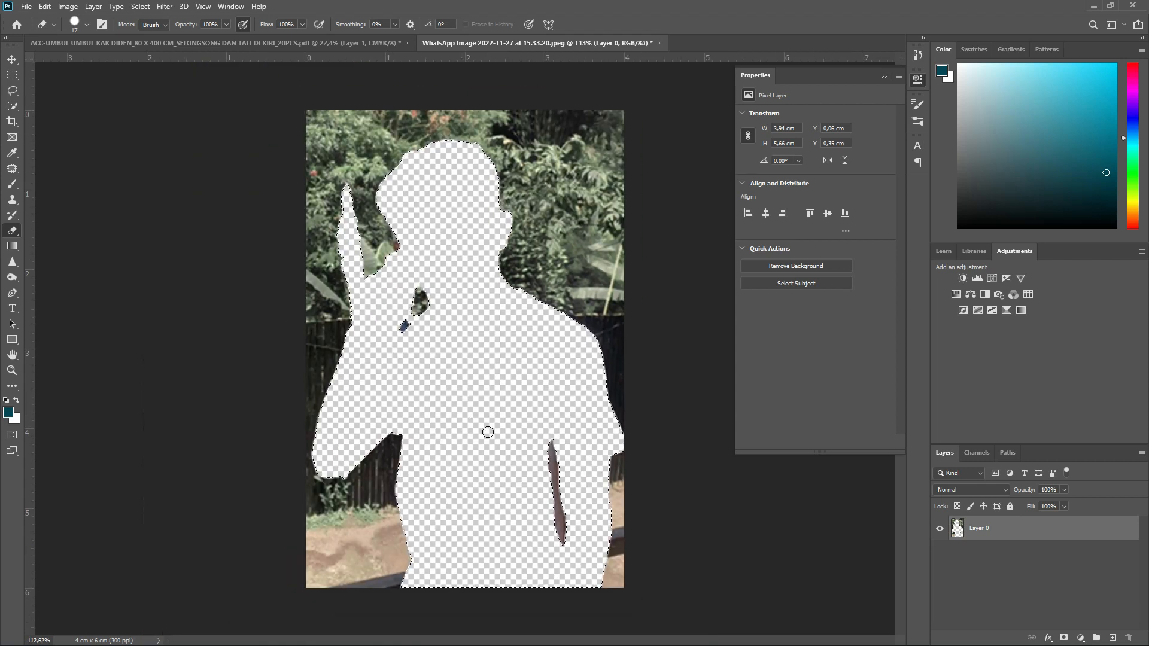
pyautogui.scroll(3, 604, 504)
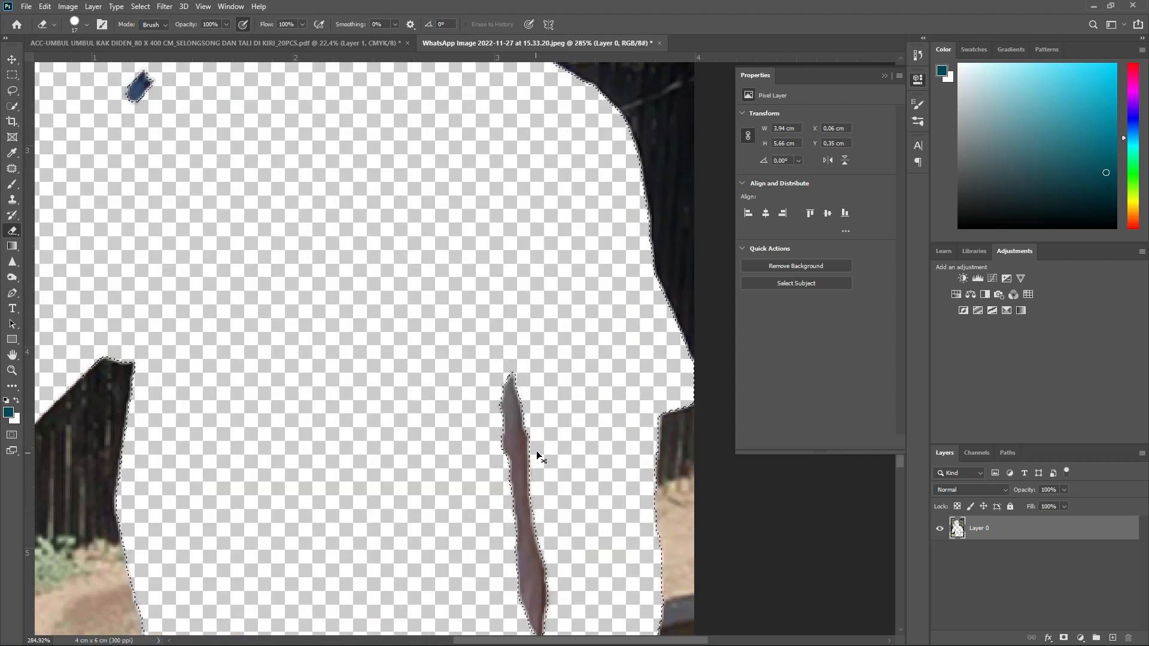
pyautogui.hotkey('ctrl', 'z')
# Add the strip between the shirt and the hanging arm to the selection, using the Quick Selection tool with a 23 px brush.
pyautogui.scroll(-2, 542, 445)
pyautogui.moveTo(517, 424); pyautogui.dragTo(541, 424)
pyautogui.click(12, 106)
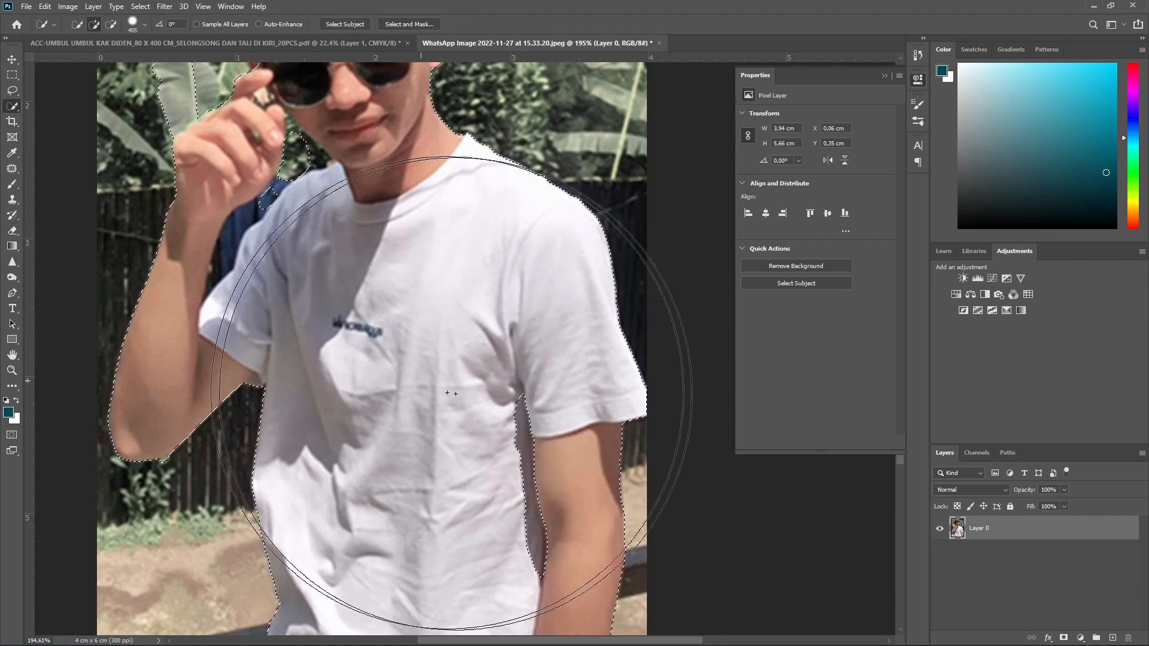
pyautogui.moveTo(472, 385)
pyautogui.mouseDown()
pyautogui.moveTo(348, 379)
pyautogui.moveTo(444, 387)
pyautogui.moveTo(379, 383)
pyautogui.mouseUp()
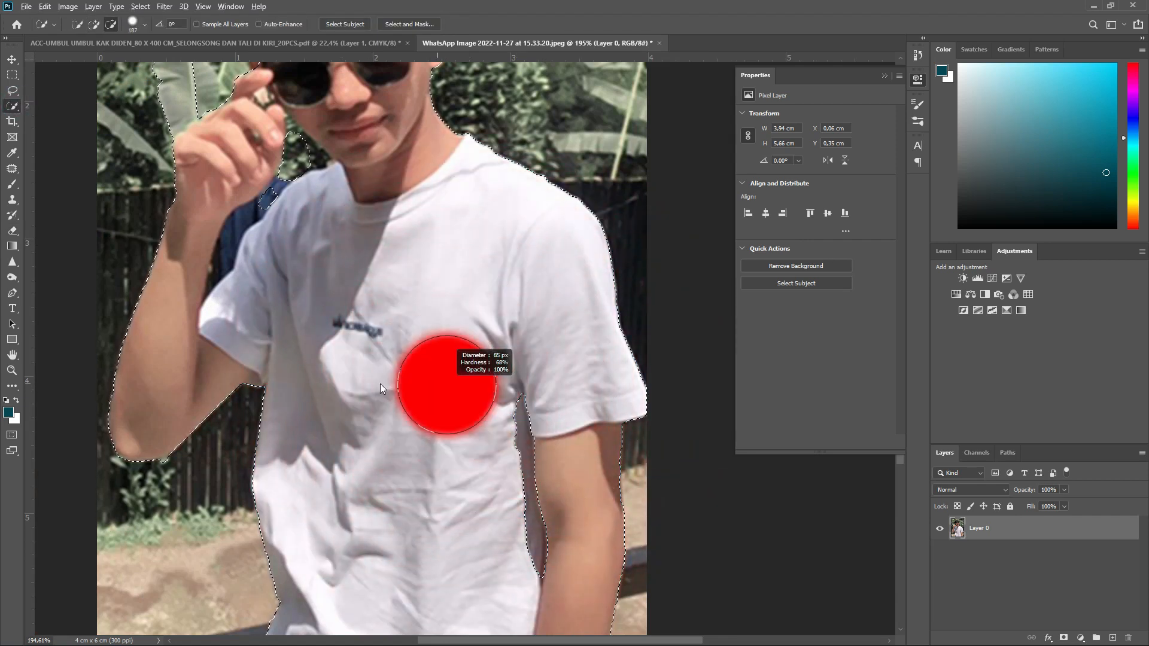
pyautogui.moveTo(488, 389)
pyautogui.mouseDown()
pyautogui.moveTo(648, 360)
pyautogui.moveTo(597, 345)
pyautogui.moveTo(484, 345)
pyautogui.moveTo(623, 344)
pyautogui.moveTo(473, 354)
pyautogui.moveTo(515, 347)
pyautogui.moveTo(512, 438)
pyautogui.mouseUp()
pyautogui.moveTo(516, 491); pyautogui.dragTo(518, 516)
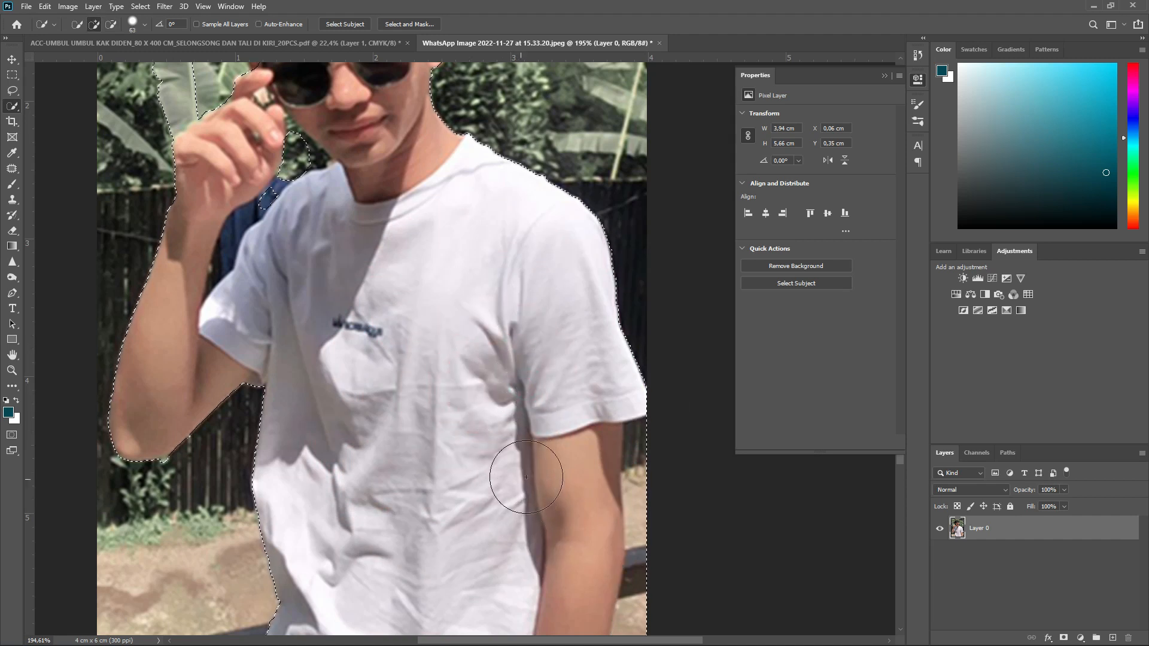
pyautogui.hotkey('ctrl', 'z')
pyautogui.moveTo(522, 402); pyautogui.dragTo(505, 402)
pyautogui.moveTo(513, 463); pyautogui.dragTo(524, 520)
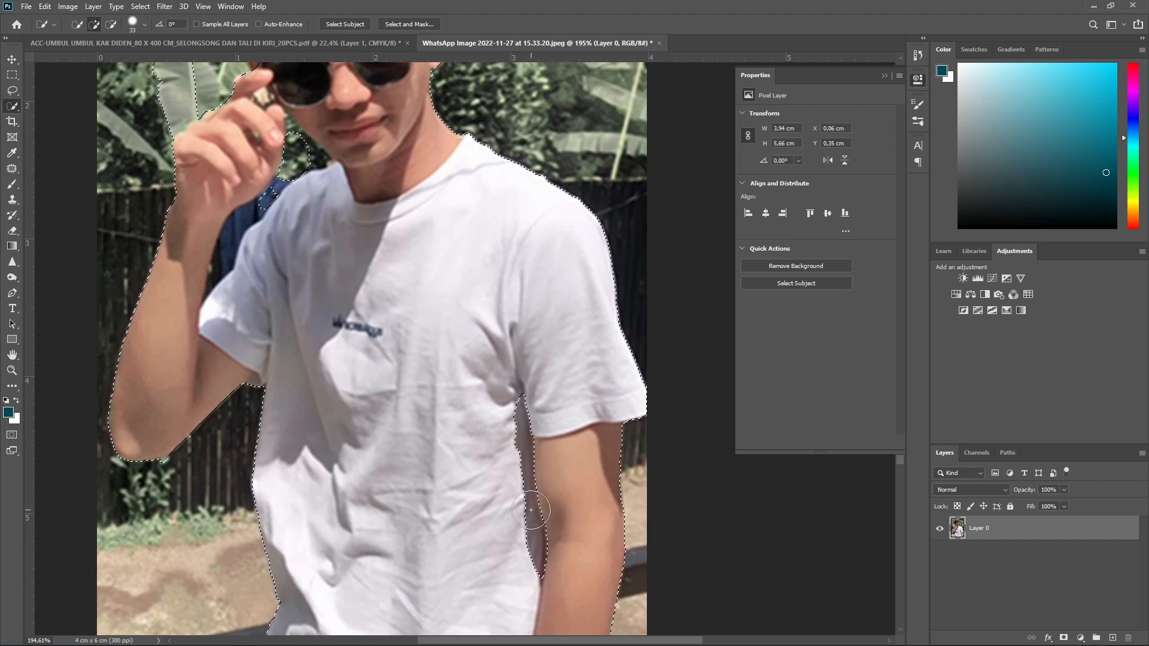
pyautogui.press('alt')
pyautogui.moveTo(524, 402); pyautogui.dragTo(519, 444)
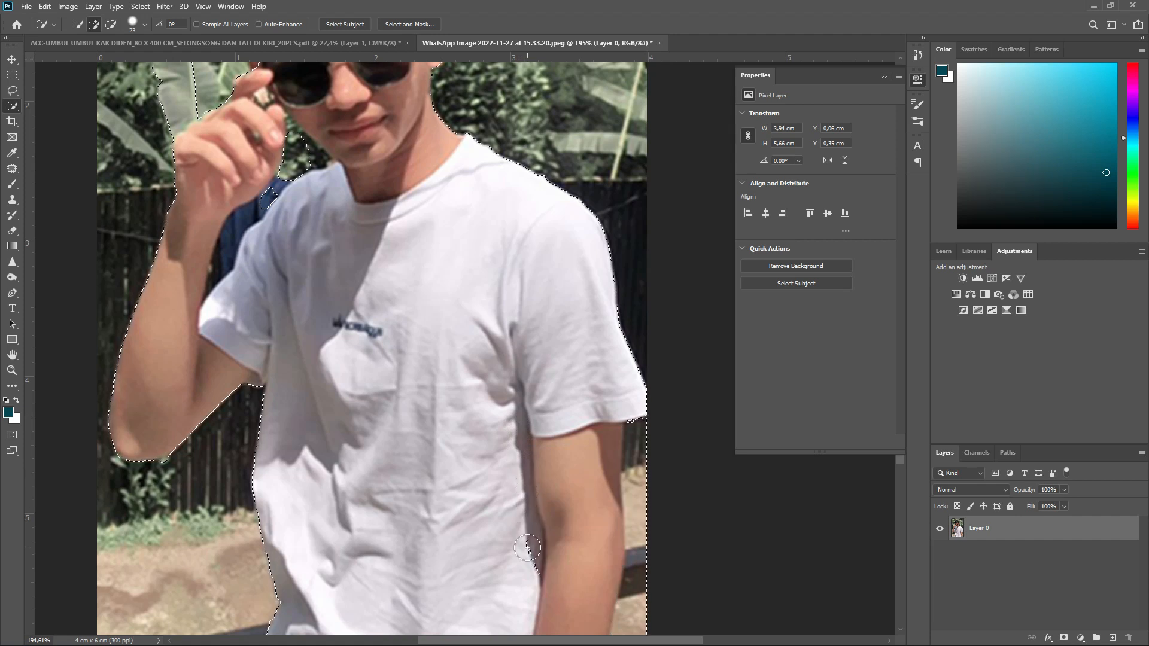
# Check the selection outline around the sleeve, arm and raised hand, then try to delete the selected area and undo it.
pyautogui.moveTo(537, 450); pyautogui.dragTo(498, 375)
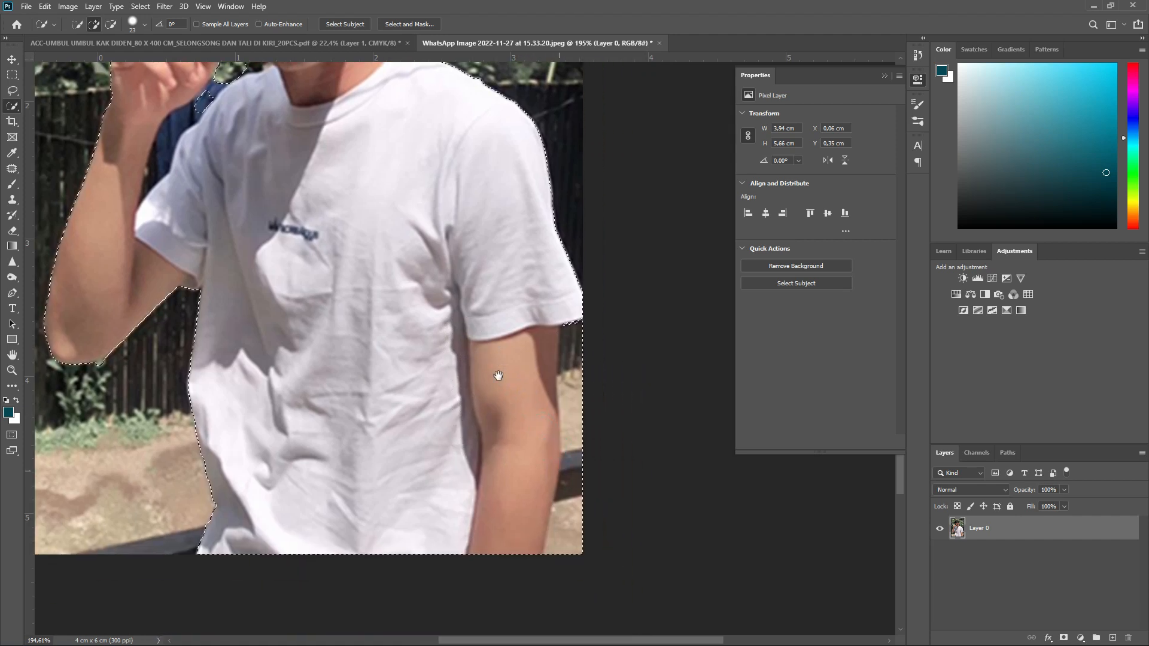
pyautogui.scroll(-2, 505, 375)
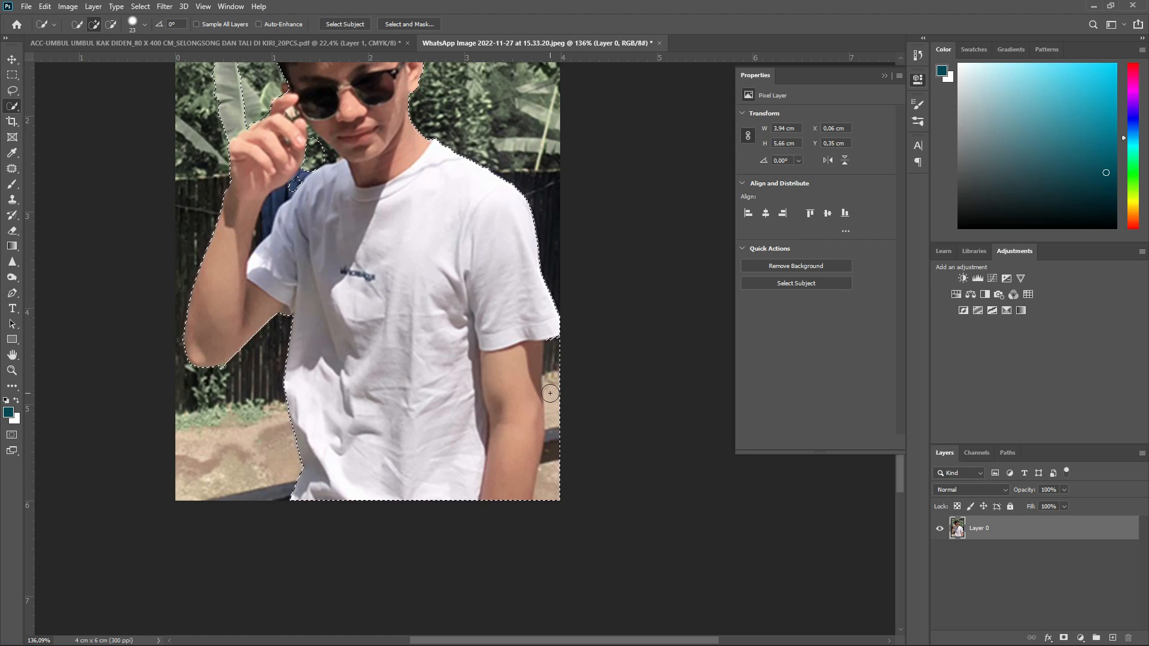
pyautogui.scroll(5, 565, 357)
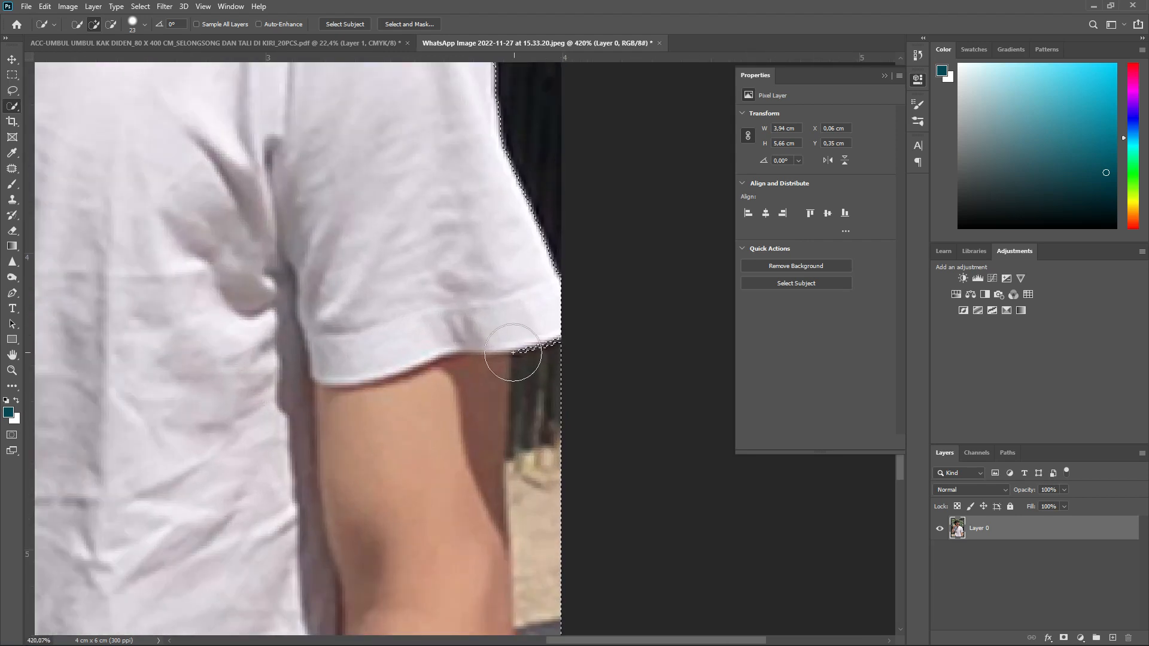
pyautogui.scroll(-5, 530, 339)
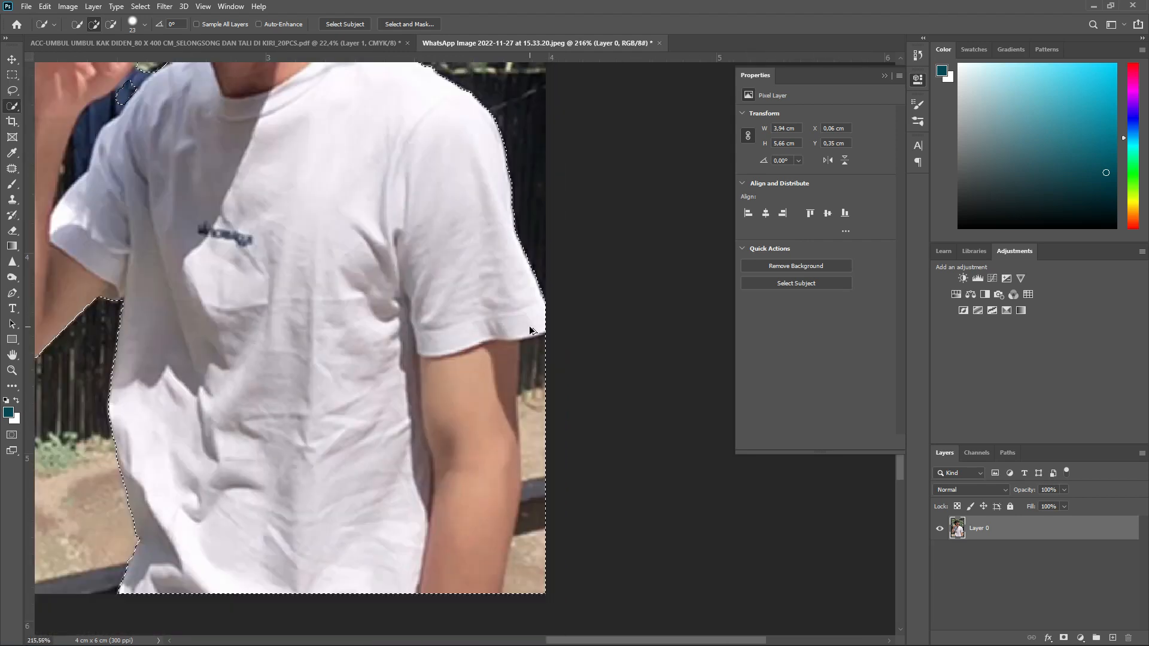
pyautogui.scroll(-2, 528, 324)
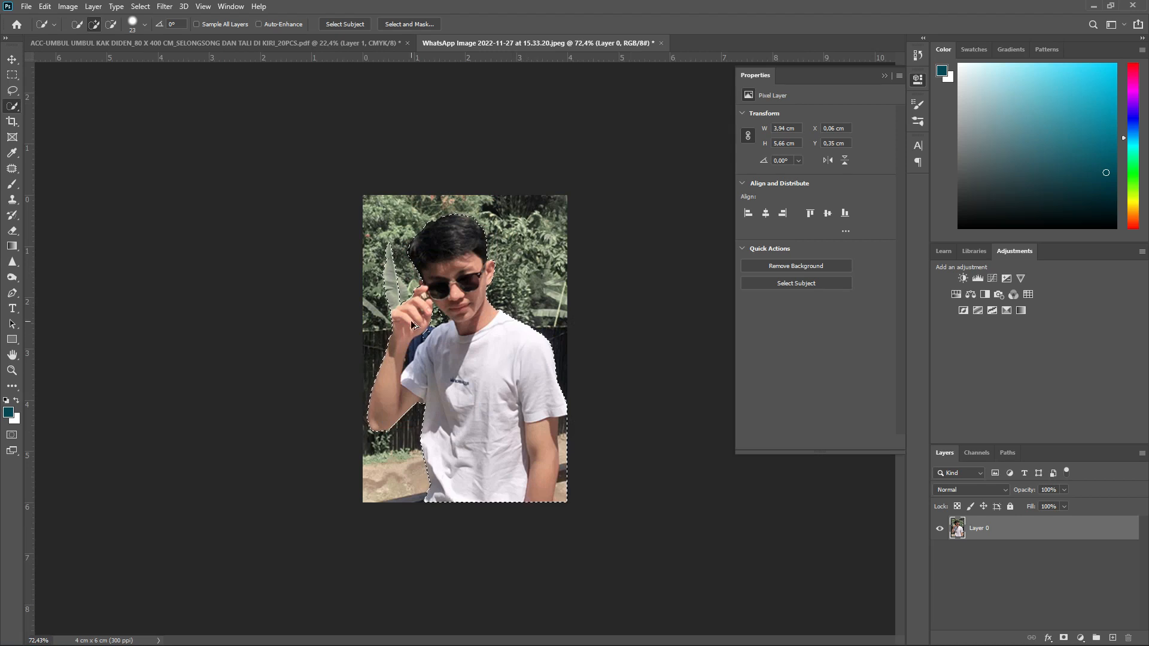
pyautogui.scroll(5, 411, 321)
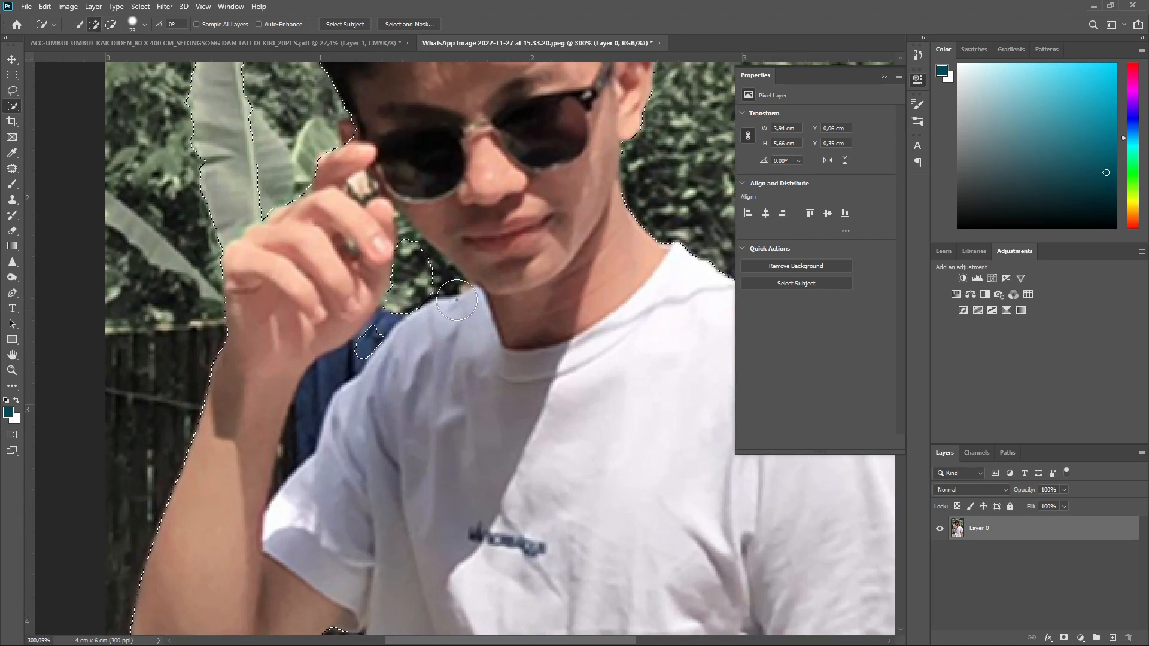
pyautogui.scroll(-5, 472, 294)
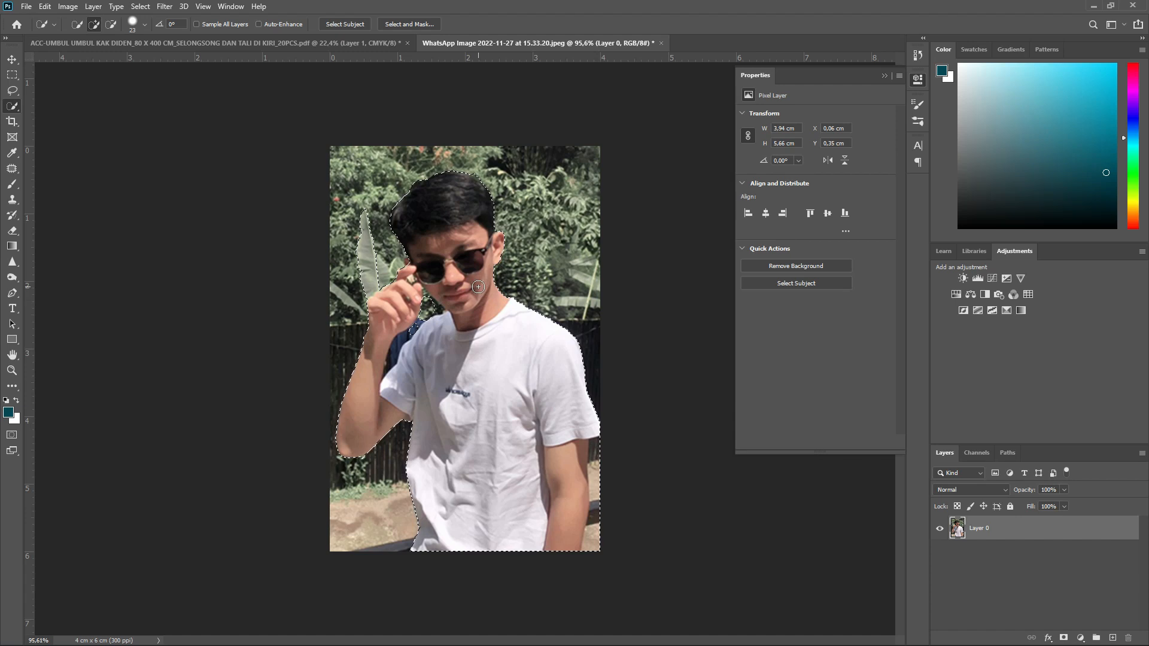
pyautogui.press('Delete')
pyautogui.hotkey('ctrl', 'z')
# Invert the selection, delete the background around the subject, and clear the selection.
pyautogui.click(338, 401)
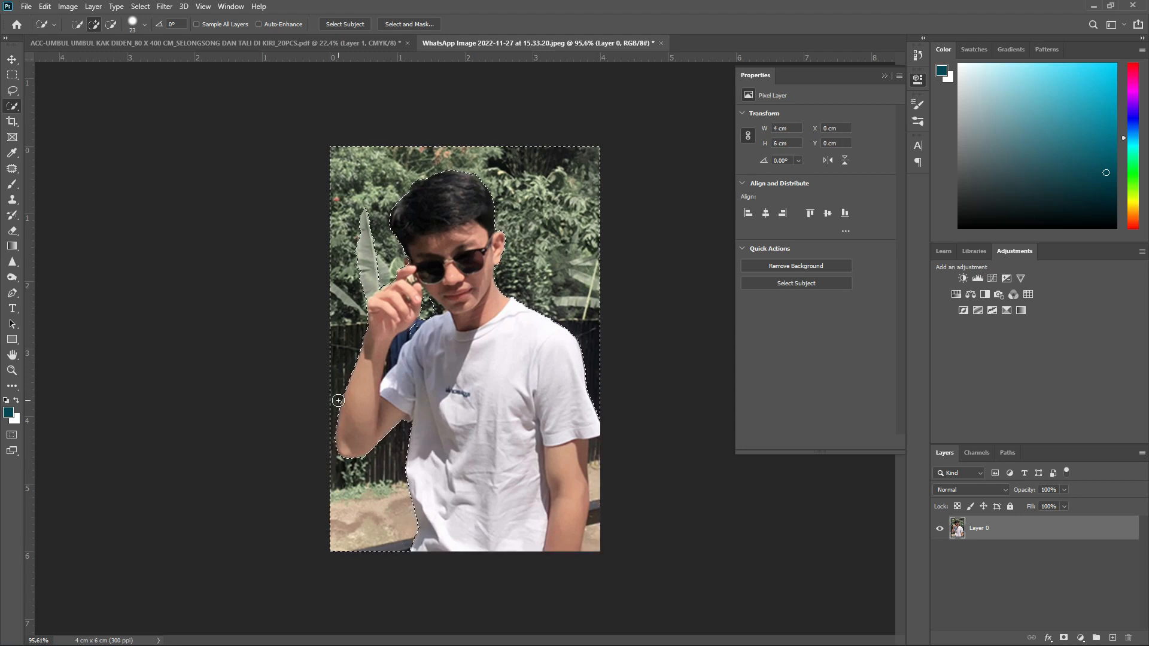
pyautogui.press('Delete')
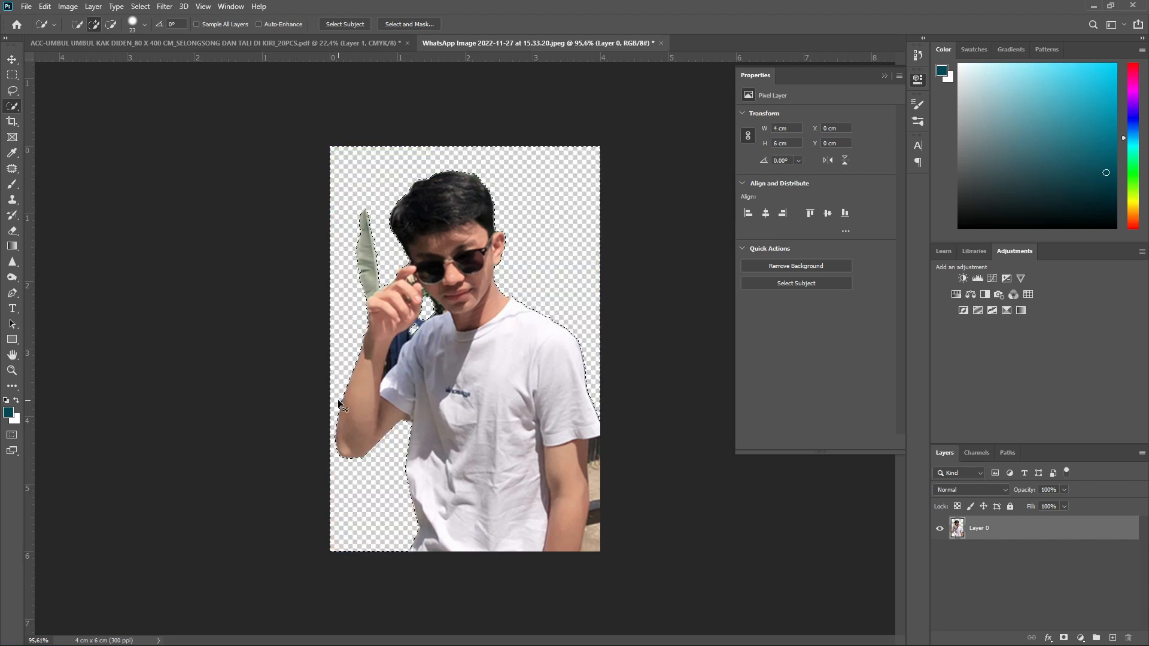
pyautogui.hotkey('ctrl', 'd')
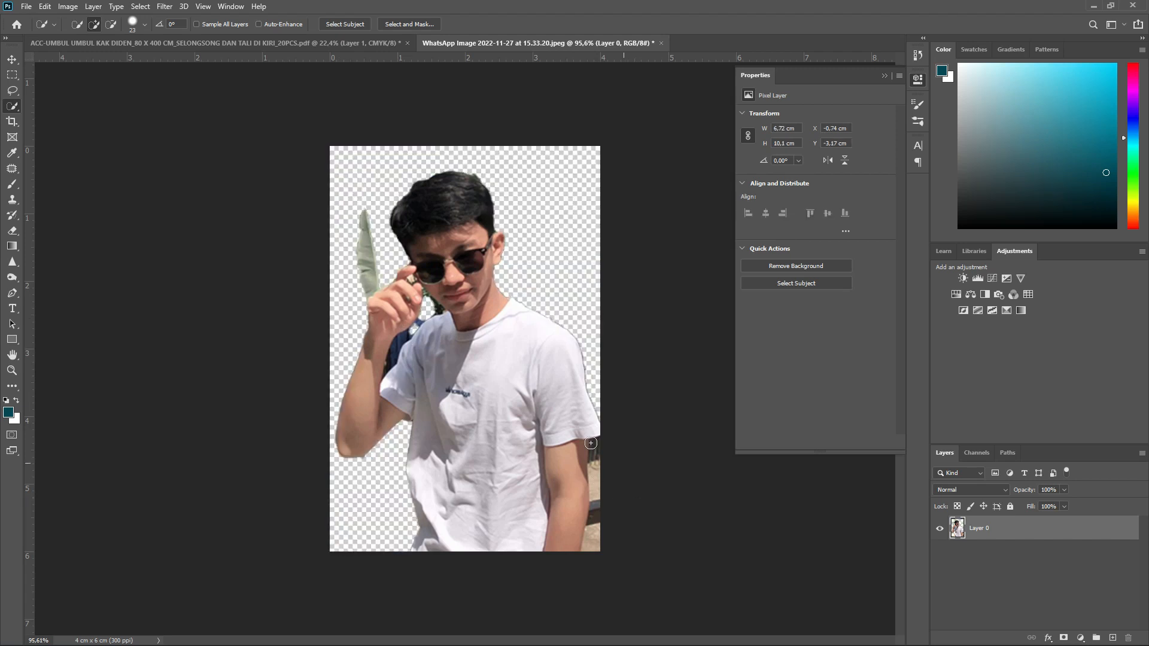
# Erase the leftover leaf above the raised hand, using the Eraser tool with a 31 px brush.
pyautogui.scroll(8, 391, 273)
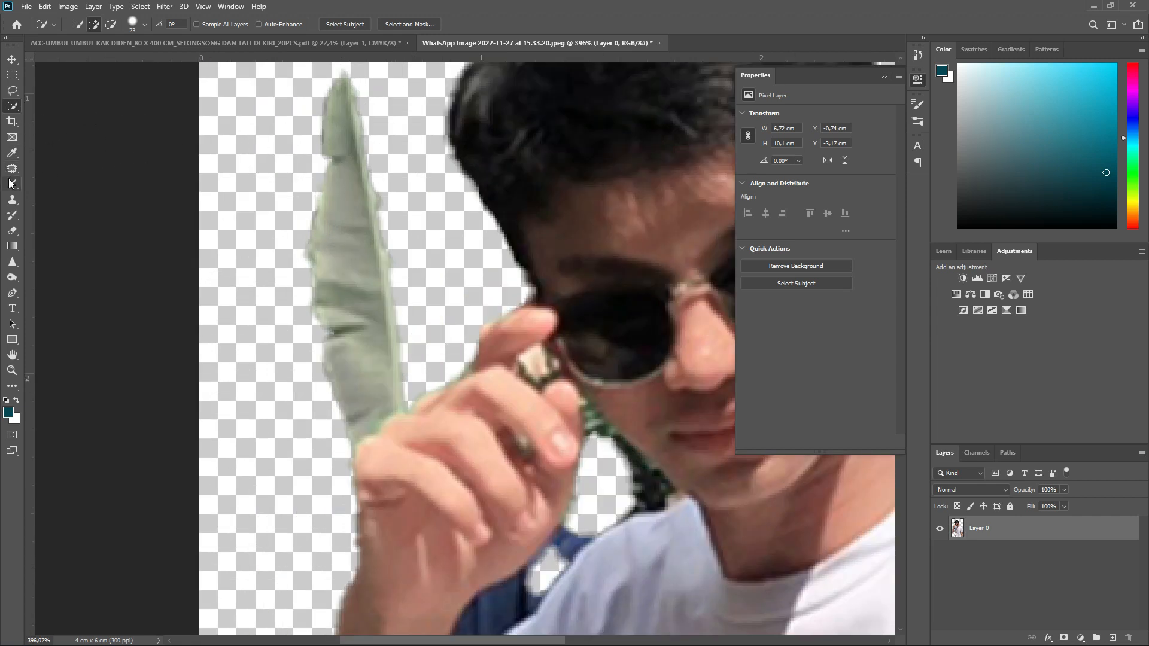
pyautogui.click(13, 199)
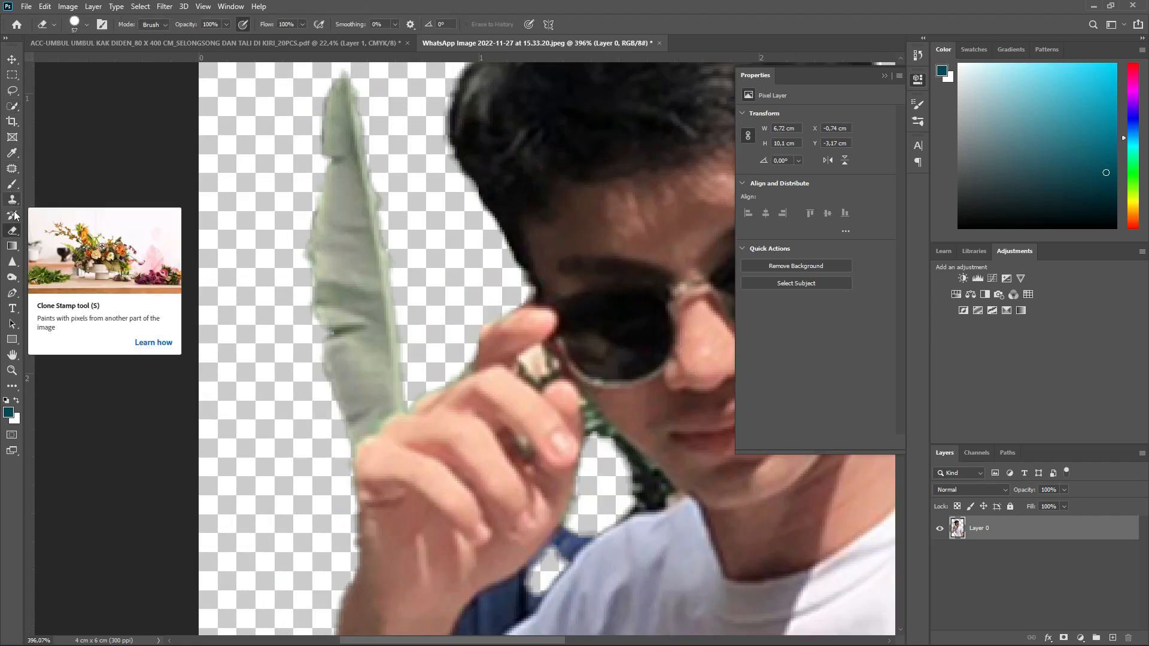
pyautogui.click(13, 231)
pyautogui.moveTo(333, 141)
pyautogui.mouseDown()
pyautogui.moveTo(328, 131)
pyautogui.moveTo(333, 157)
pyautogui.mouseUp()
pyautogui.moveTo(316, 225)
pyautogui.mouseDown()
pyautogui.moveTo(311, 289)
pyautogui.moveTo(324, 349)
pyautogui.moveTo(326, 259)
pyautogui.moveTo(340, 351)
pyautogui.moveTo(365, 346)
pyautogui.moveTo(314, 378)
pyautogui.moveTo(277, 369)
pyautogui.mouseUp()
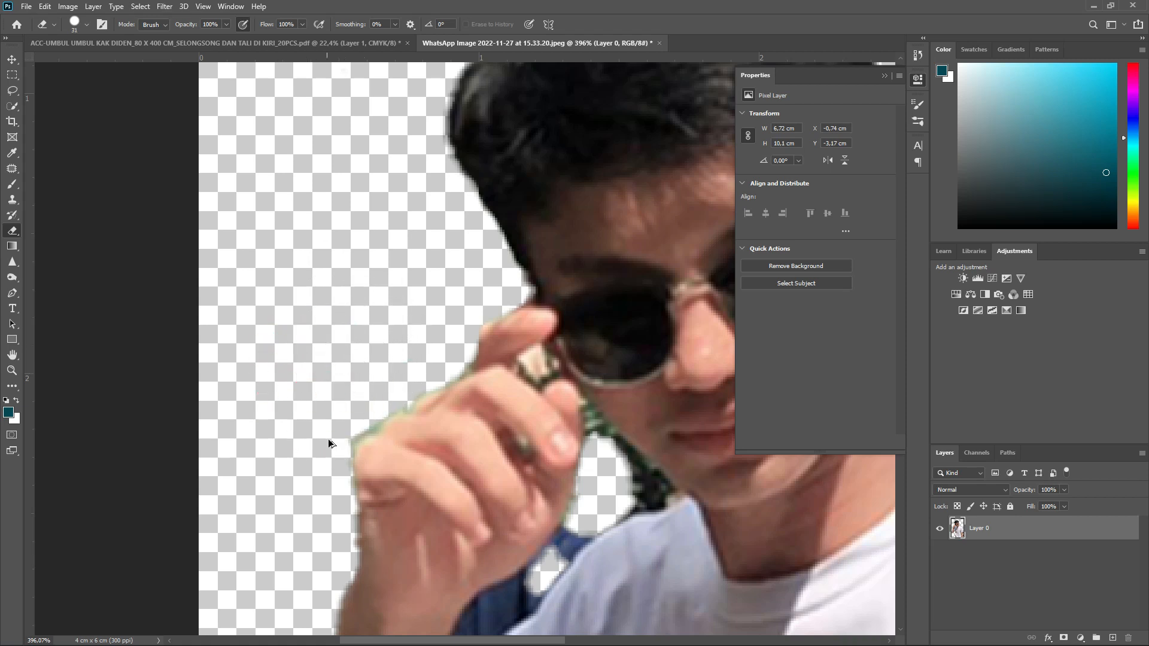
# Erase the background remnants along the knuckles of the raised hand with a 17 px eraser brush.
pyautogui.scroll(10, 339, 436)
pyautogui.moveTo(354, 426); pyautogui.dragTo(308, 425)
pyautogui.moveTo(329, 464)
pyautogui.mouseDown()
pyautogui.moveTo(421, 367)
pyautogui.moveTo(554, 282)
pyautogui.moveTo(594, 224)
pyautogui.mouseUp()
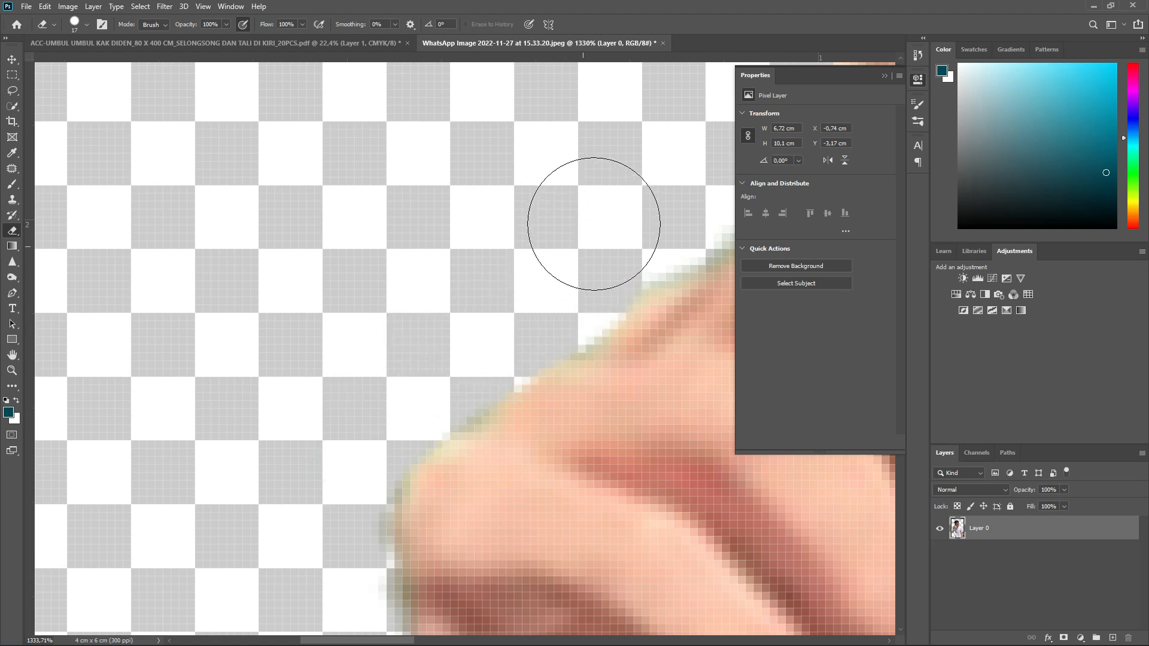
pyautogui.scroll(-6, 477, 336)
pyautogui.moveTo(404, 391); pyautogui.dragTo(436, 421)
# Erase the leftover greenery in the gap between the raised hand and the jaw with an 8 px eraser brush.
pyautogui.moveTo(565, 334); pyautogui.dragTo(179, 270)
pyautogui.scroll(6, 450, 304)
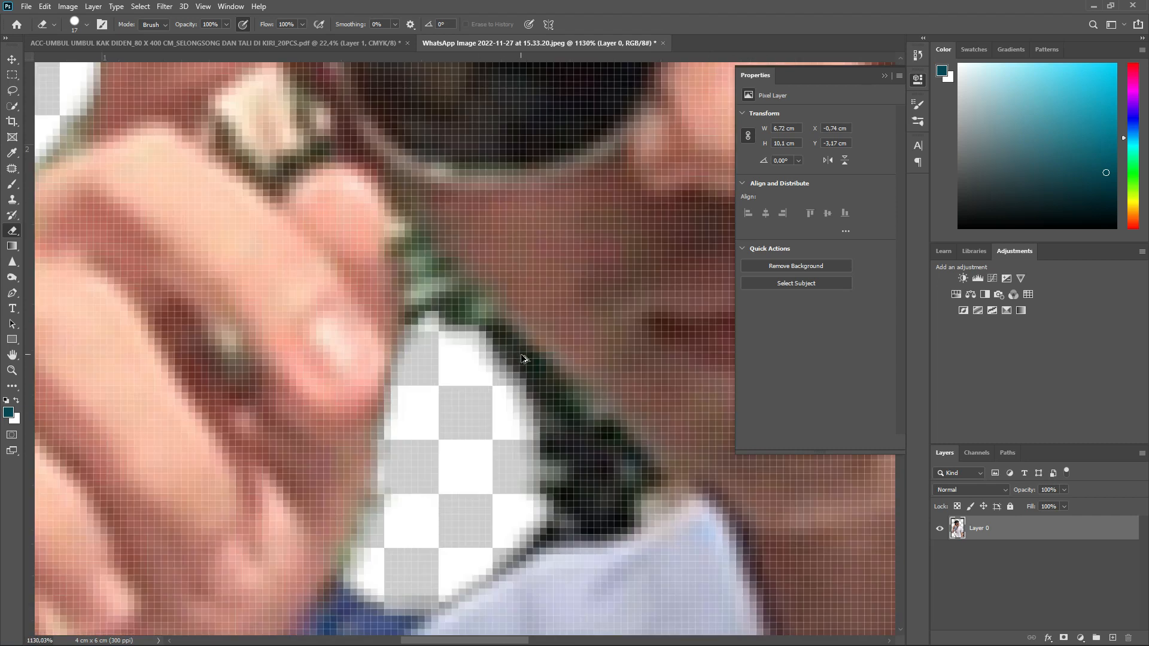
pyautogui.scroll(4, 520, 356)
pyautogui.moveTo(507, 361); pyautogui.dragTo(460, 359)
pyautogui.moveTo(404, 293)
pyautogui.mouseDown()
pyautogui.moveTo(656, 518)
pyautogui.moveTo(595, 553)
pyautogui.moveTo(573, 480)
pyautogui.moveTo(554, 540)
pyautogui.moveTo(561, 476)
pyautogui.moveTo(529, 262)
pyautogui.moveTo(522, 305)
pyautogui.moveTo(289, 419)
pyautogui.moveTo(248, 471)
pyautogui.moveTo(272, 455)
pyautogui.moveTo(382, 290)
pyautogui.moveTo(274, 391)
pyautogui.moveTo(238, 458)
pyautogui.moveTo(434, 307)
pyautogui.moveTo(487, 247)
pyautogui.moveTo(369, 328)
pyautogui.moveTo(266, 420)
pyautogui.mouseUp()
pyautogui.moveTo(301, 398); pyautogui.dragTo(348, 360)
pyautogui.moveTo(425, 287)
pyautogui.mouseDown()
pyautogui.moveTo(313, 351)
pyautogui.moveTo(263, 400)
pyautogui.moveTo(313, 333)
pyautogui.moveTo(533, 181)
pyautogui.mouseUp()
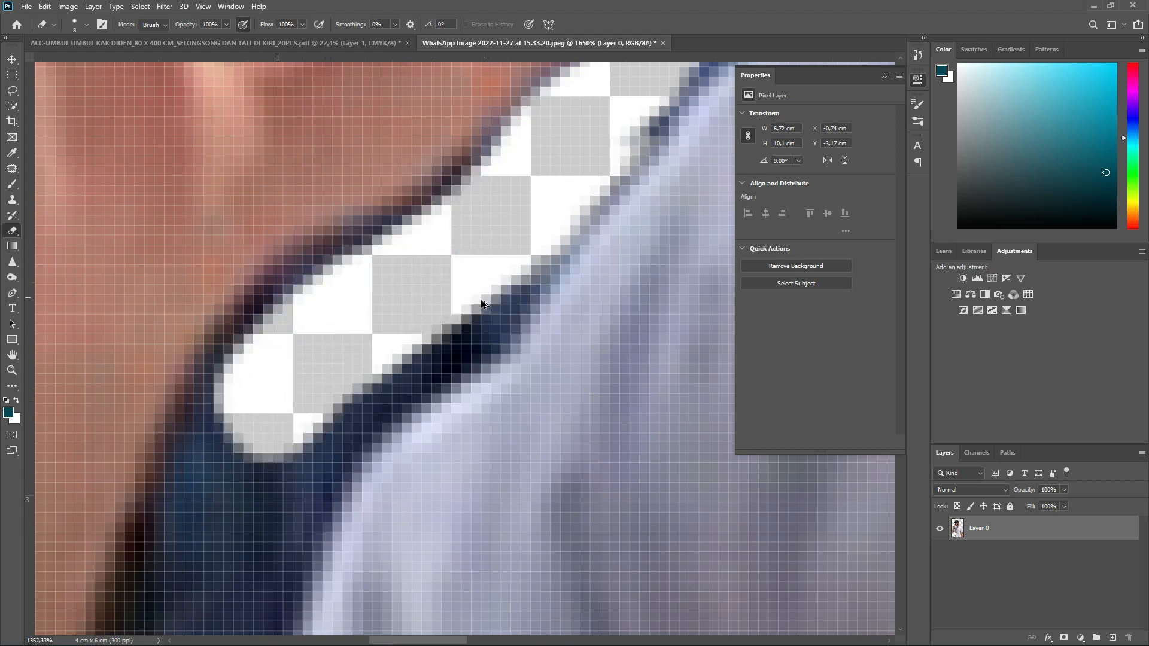
# Erase the leftover blue and dark background between the raised forearm and the shirt shoulder and sleeve.
pyautogui.scroll(-5, 484, 303)
pyautogui.moveTo(497, 281)
pyautogui.mouseDown()
pyautogui.moveTo(467, 317)
pyautogui.moveTo(360, 390)
pyautogui.moveTo(333, 461)
pyautogui.moveTo(440, 242)
pyautogui.mouseUp()
pyautogui.moveTo(486, 191)
pyautogui.mouseDown()
pyautogui.moveTo(448, 232)
pyautogui.moveTo(395, 373)
pyautogui.moveTo(325, 455)
pyautogui.moveTo(435, 187)
pyautogui.moveTo(347, 385)
pyautogui.mouseUp()
pyautogui.moveTo(424, 195)
pyautogui.mouseDown()
pyautogui.moveTo(387, 252)
pyautogui.moveTo(345, 390)
pyautogui.mouseUp()
pyautogui.moveTo(384, 425)
pyautogui.mouseDown()
pyautogui.moveTo(452, 291)
pyautogui.moveTo(528, 191)
pyautogui.moveTo(607, 140)
pyautogui.moveTo(632, 78)
pyautogui.mouseUp()
pyautogui.hotkey('ctrl', 'z')
pyautogui.moveTo(565, 116)
pyautogui.mouseDown()
pyautogui.moveTo(440, 289)
pyautogui.moveTo(424, 352)
pyautogui.moveTo(349, 441)
pyautogui.mouseUp()
pyautogui.moveTo(344, 396)
pyautogui.mouseDown()
pyautogui.moveTo(434, 158)
pyautogui.moveTo(335, 408)
pyautogui.moveTo(350, 431)
pyautogui.moveTo(403, 403)
pyautogui.moveTo(428, 375)
pyautogui.mouseUp()
# Clean the dark and blue fringe along the shirt shoulder and the wrist edge with a 5 px eraser brush.
pyautogui.scroll(-5, 432, 318)
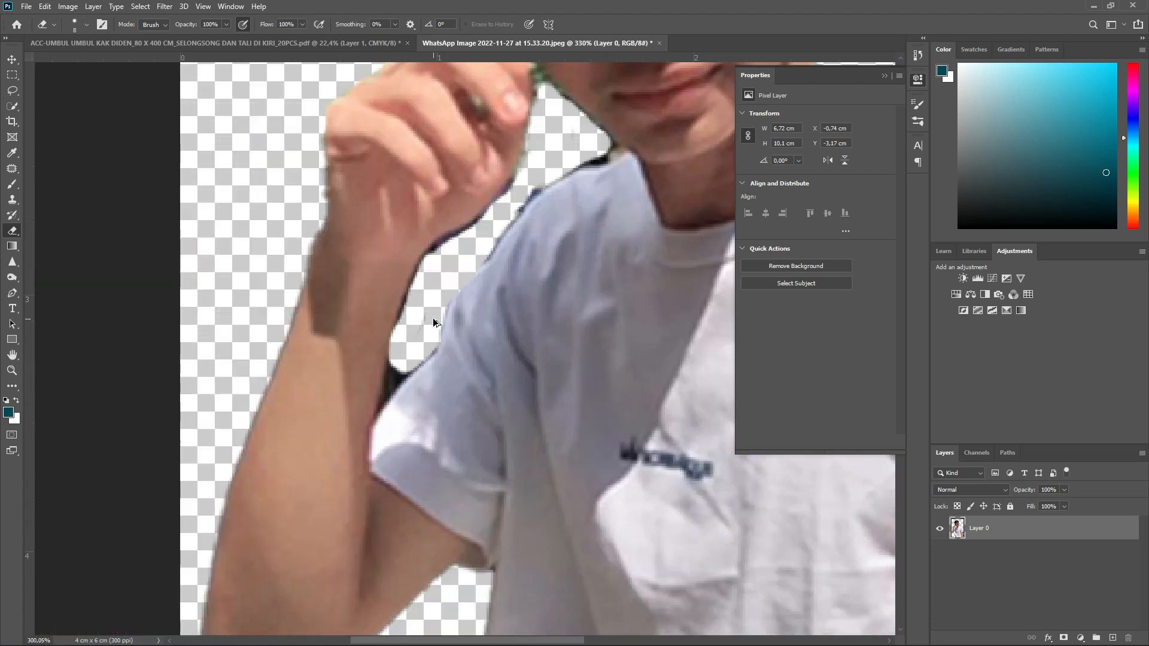
pyautogui.scroll(-6, 432, 318)
pyautogui.scroll(2, 428, 321)
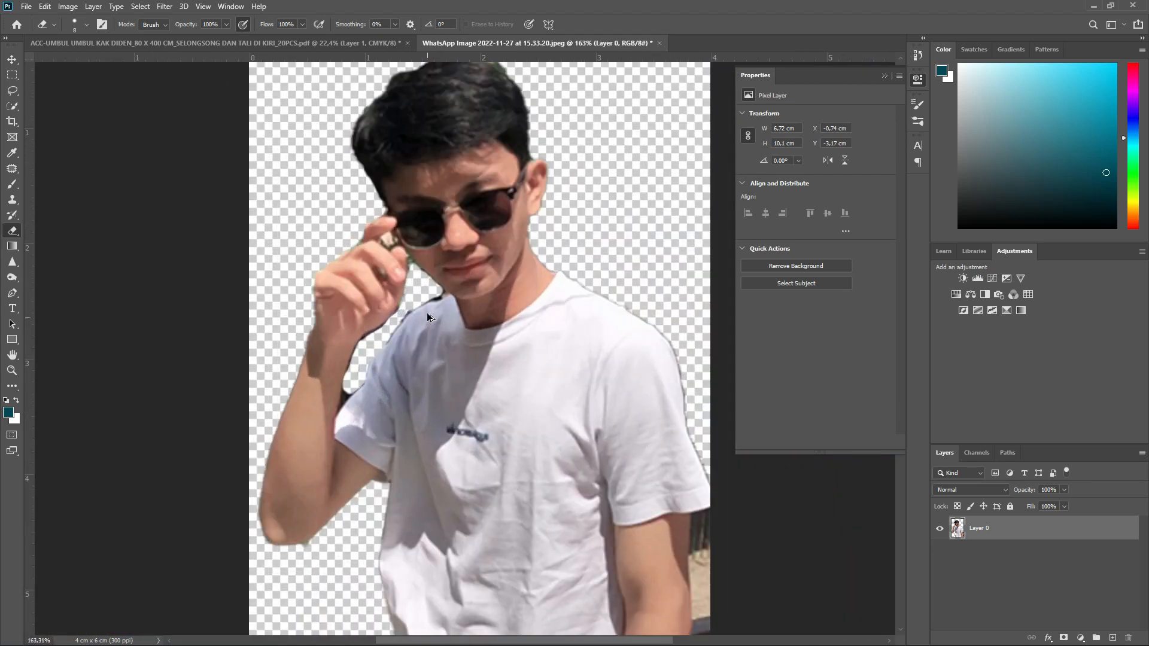
pyautogui.scroll(8, 427, 321)
pyautogui.keyDown('ctrl'); pyautogui.keyDown('alt'); pyautogui.rightClick(458, 276); pyautogui.keyUp('alt'); pyautogui.keyUp('ctrl')
pyautogui.moveTo(458, 276); pyautogui.dragTo(447, 276)
pyautogui.moveTo(320, 83)
pyautogui.mouseDown()
pyautogui.moveTo(398, 162)
pyautogui.moveTo(464, 208)
pyautogui.moveTo(532, 295)
pyautogui.moveTo(523, 314)
pyautogui.moveTo(415, 352)
pyautogui.mouseUp()
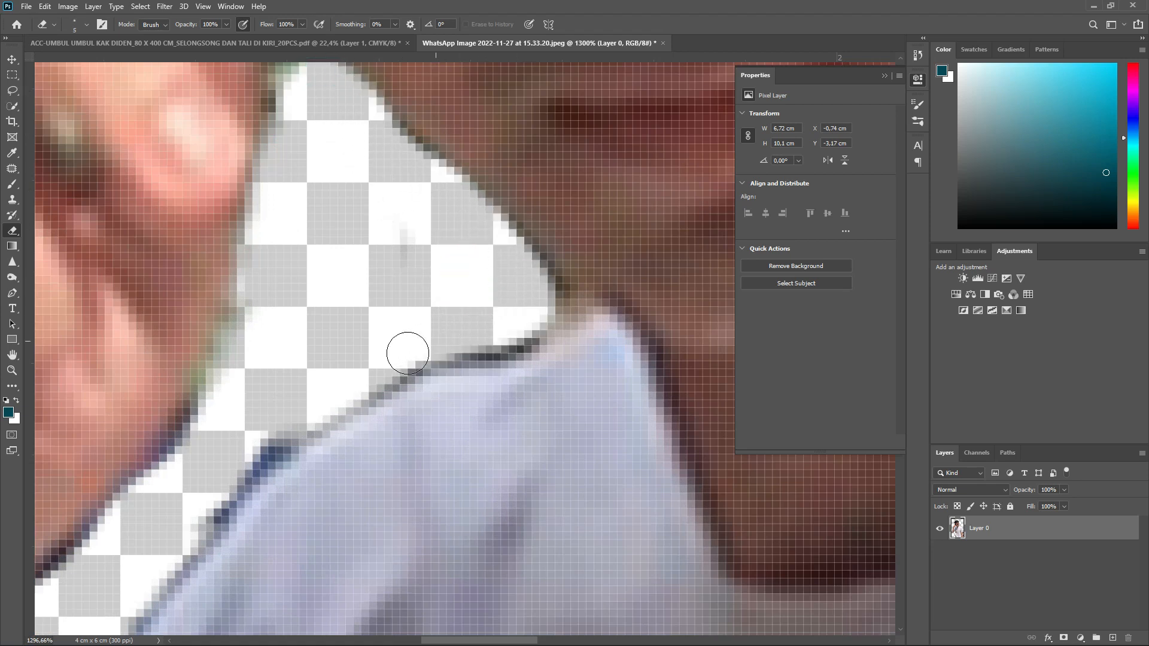
pyautogui.moveTo(340, 345); pyautogui.dragTo(477, 99)
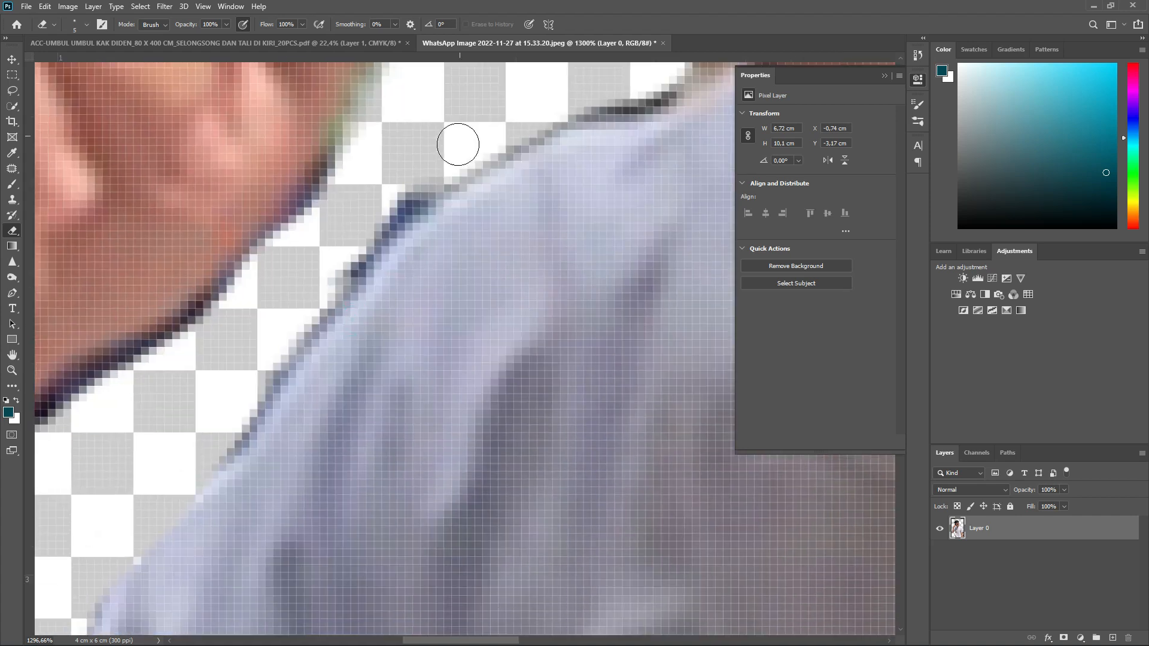
pyautogui.moveTo(383, 231); pyautogui.dragTo(277, 341)
pyautogui.moveTo(320, 277); pyautogui.dragTo(482, 90)
pyautogui.moveTo(322, 178); pyautogui.dragTo(328, 168)
pyautogui.moveTo(212, 210)
pyautogui.mouseDown()
pyautogui.moveTo(387, 106)
pyautogui.moveTo(421, 64)
pyautogui.moveTo(285, 295)
pyautogui.moveTo(388, 114)
pyautogui.moveTo(266, 265)
pyautogui.mouseUp()
# Erase the dark remnant in the corner where the raised forearm meets the sleeve with a 3 px eraser brush.
pyautogui.scroll(-10, 317, 239)
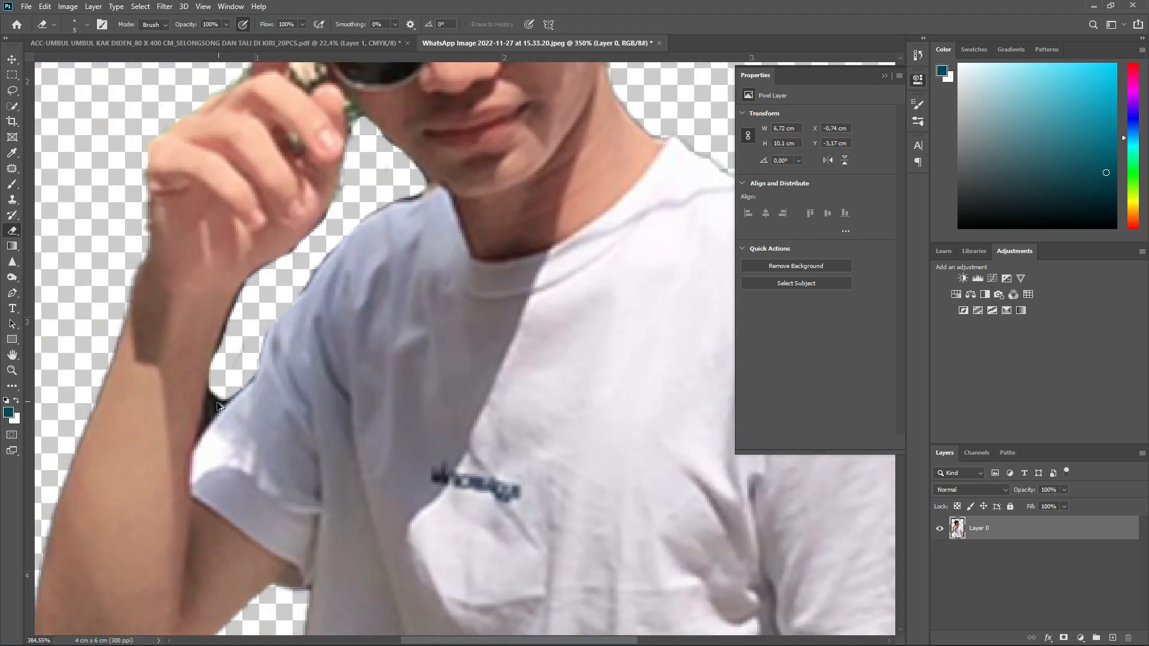
pyautogui.scroll(8, 194, 408)
pyautogui.scroll(6, 193, 407)
pyautogui.moveTo(224, 379)
pyautogui.mouseDown()
pyautogui.moveTo(239, 347)
pyautogui.moveTo(234, 314)
pyautogui.mouseUp()
pyautogui.moveTo(226, 436)
pyautogui.mouseDown()
pyautogui.moveTo(269, 422)
pyautogui.moveTo(270, 384)
pyautogui.moveTo(244, 359)
pyautogui.moveTo(235, 379)
pyautogui.mouseUp()
pyautogui.moveTo(234, 336)
pyautogui.mouseDown()
pyautogui.moveTo(216, 479)
pyautogui.moveTo(460, 266)
pyautogui.mouseUp()
pyautogui.scroll(-12, 468, 275)
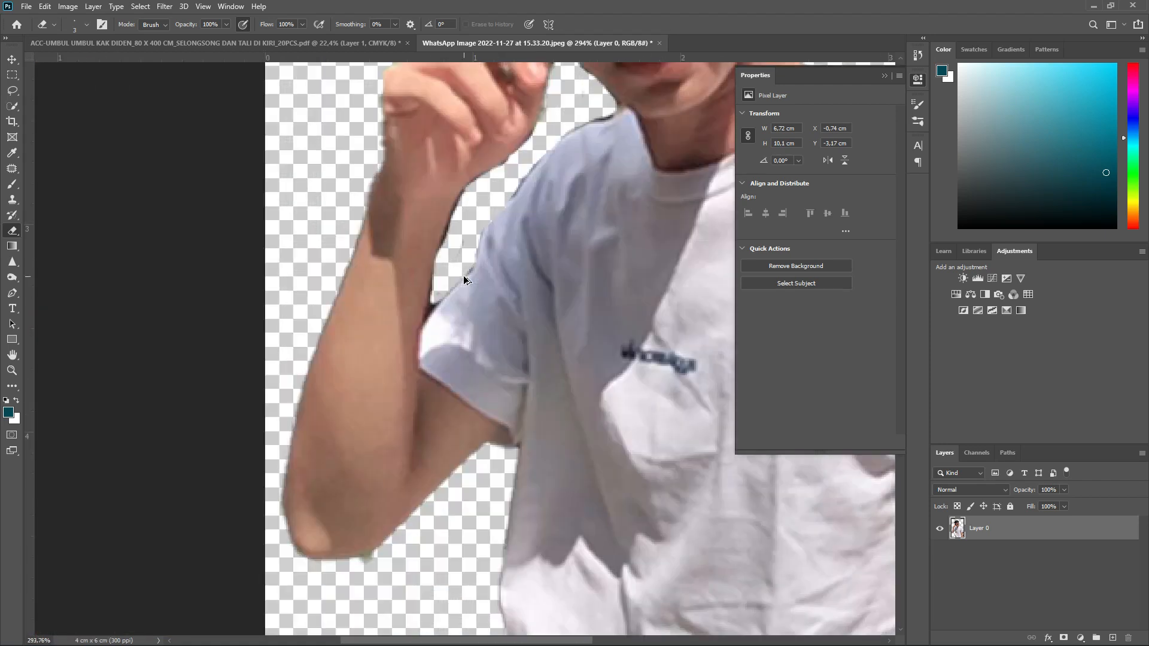
pyautogui.scroll(-2, 449, 269)
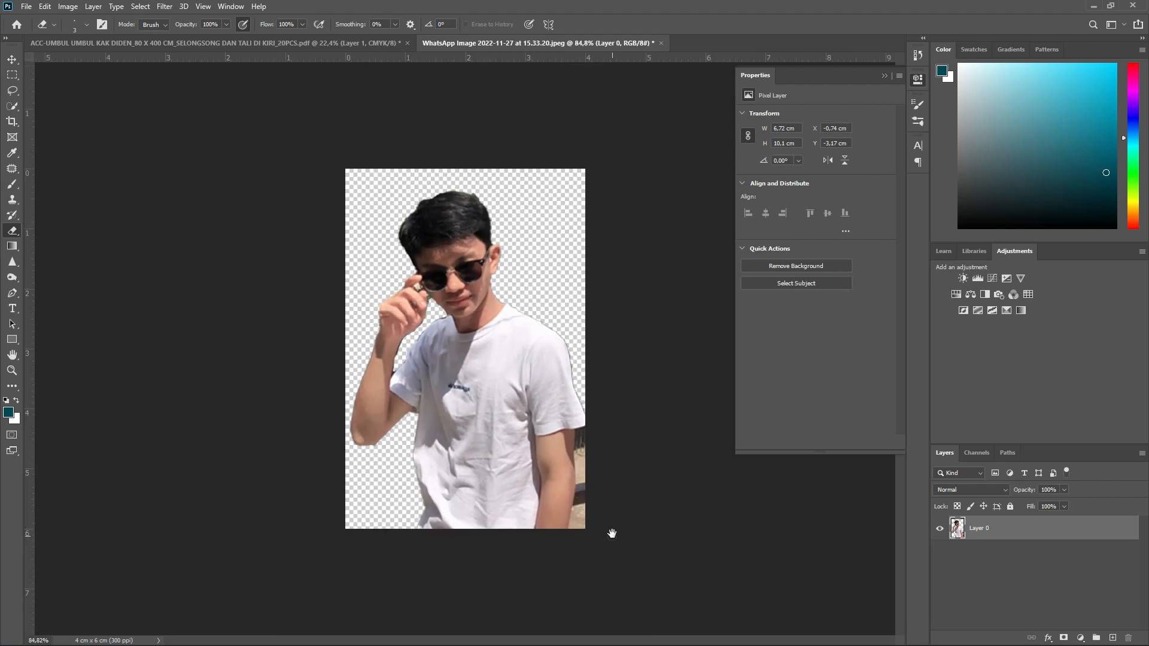
# Select the leftover background strip beside the lowered arm with the Quick Selection tool, delete it and deselect.
pyautogui.scroll(4, 609, 515)
pyautogui.moveTo(623, 509); pyautogui.dragTo(435, 354)
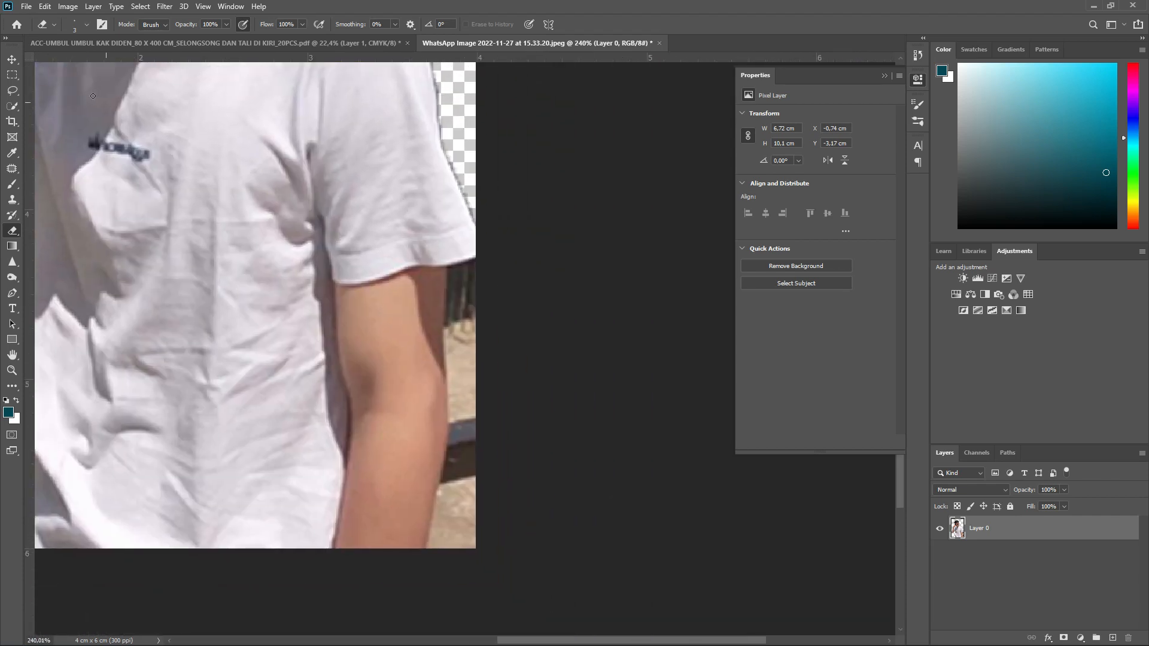
pyautogui.click(12, 105)
pyautogui.click(459, 536)
pyautogui.moveTo(458, 536)
pyautogui.mouseDown()
pyautogui.moveTo(479, 419)
pyautogui.moveTo(472, 428)
pyautogui.moveTo(467, 295)
pyautogui.moveTo(465, 314)
pyautogui.mouseUp()
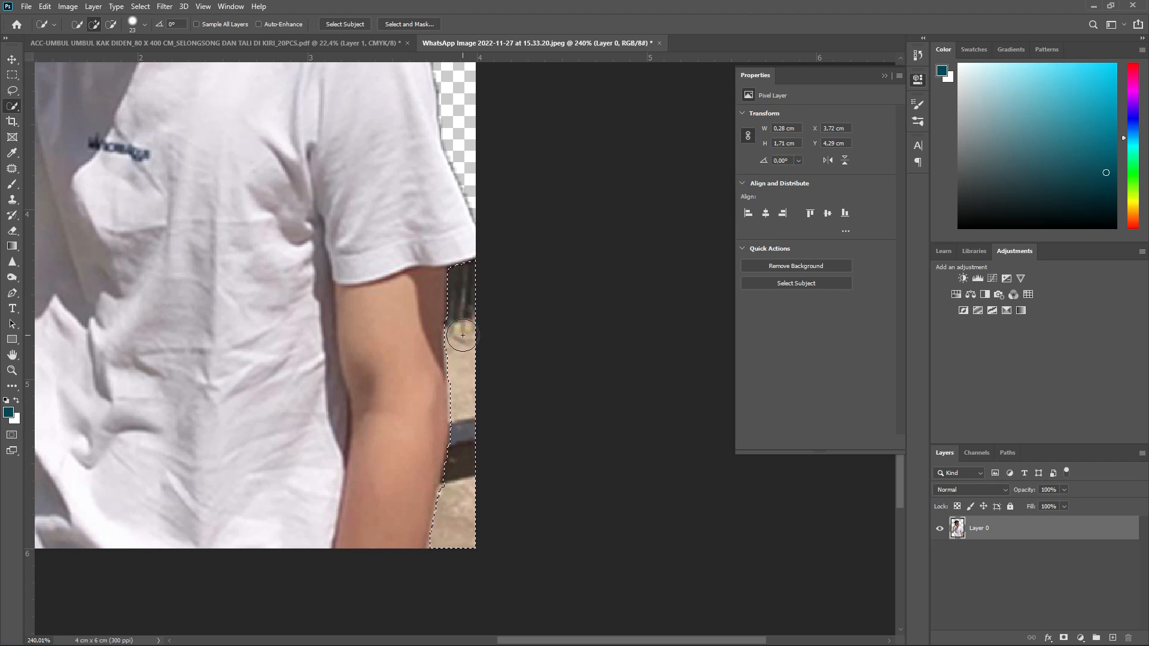
pyautogui.press('Delete')
pyautogui.hotkey('ctrl', 'd')
# Erase the dark fringe along the outer edge of the lowered arm with a 4 px eraser brush.
pyautogui.scroll(6, 460, 487)
pyautogui.click(433, 490)
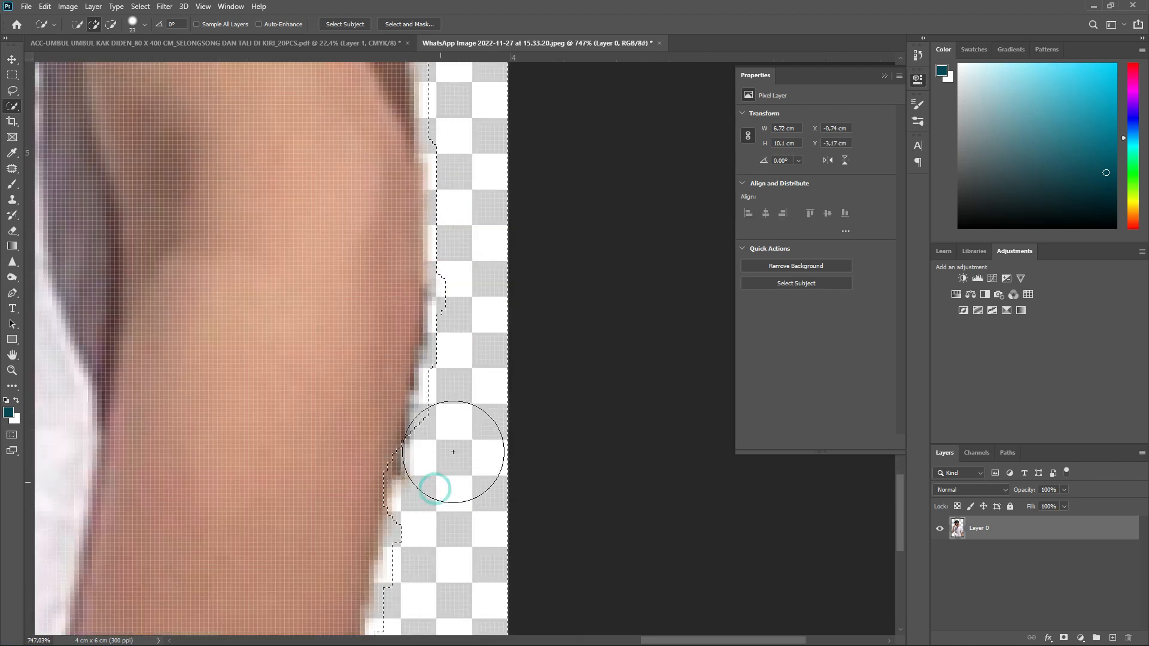
pyautogui.hotkey('ctrl', 'd')
pyautogui.press('e')
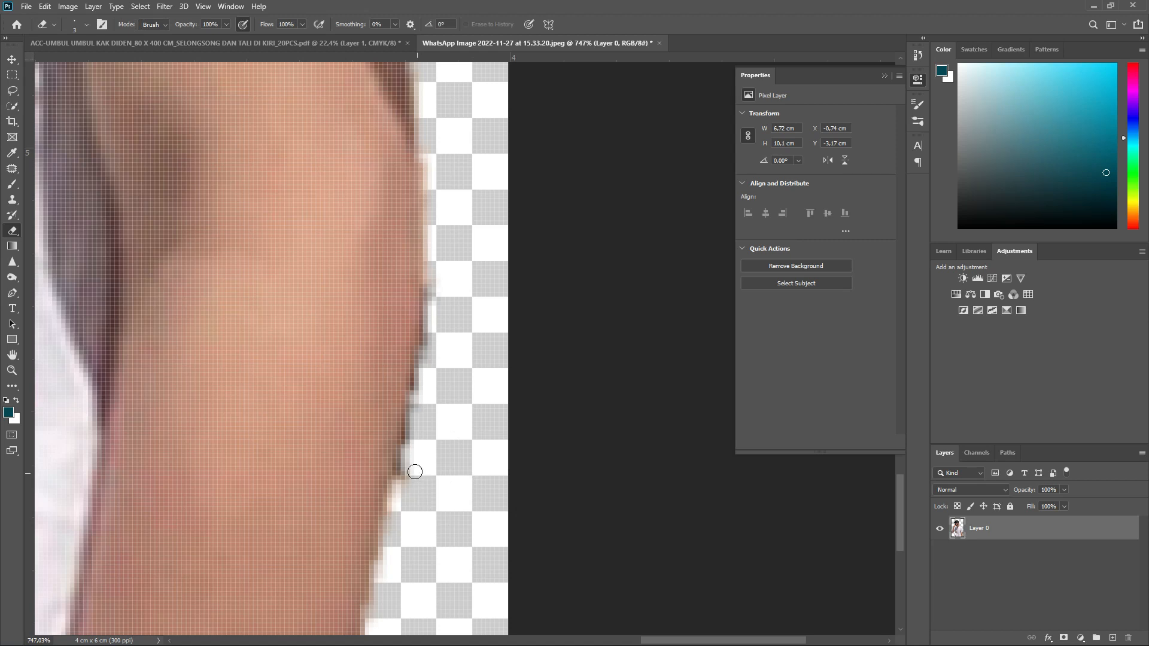
pyautogui.press(']')
pyautogui.moveTo(403, 485); pyautogui.dragTo(432, 363)
pyautogui.moveTo(440, 325)
pyautogui.mouseDown()
pyautogui.moveTo(433, 265)
pyautogui.moveTo(428, 347)
pyautogui.moveTo(401, 407)
pyautogui.moveTo(413, 454)
pyautogui.moveTo(438, 272)
pyautogui.moveTo(446, 528)
pyautogui.moveTo(453, 380)
pyautogui.moveTo(447, 447)
pyautogui.mouseUp()
pyautogui.hotkey('ctrl', 'z')
pyautogui.moveTo(416, 404)
pyautogui.mouseDown()
pyautogui.moveTo(405, 385)
pyautogui.moveTo(417, 246)
pyautogui.moveTo(435, 406)
pyautogui.mouseUp()
pyautogui.scroll(-5, 469, 383)
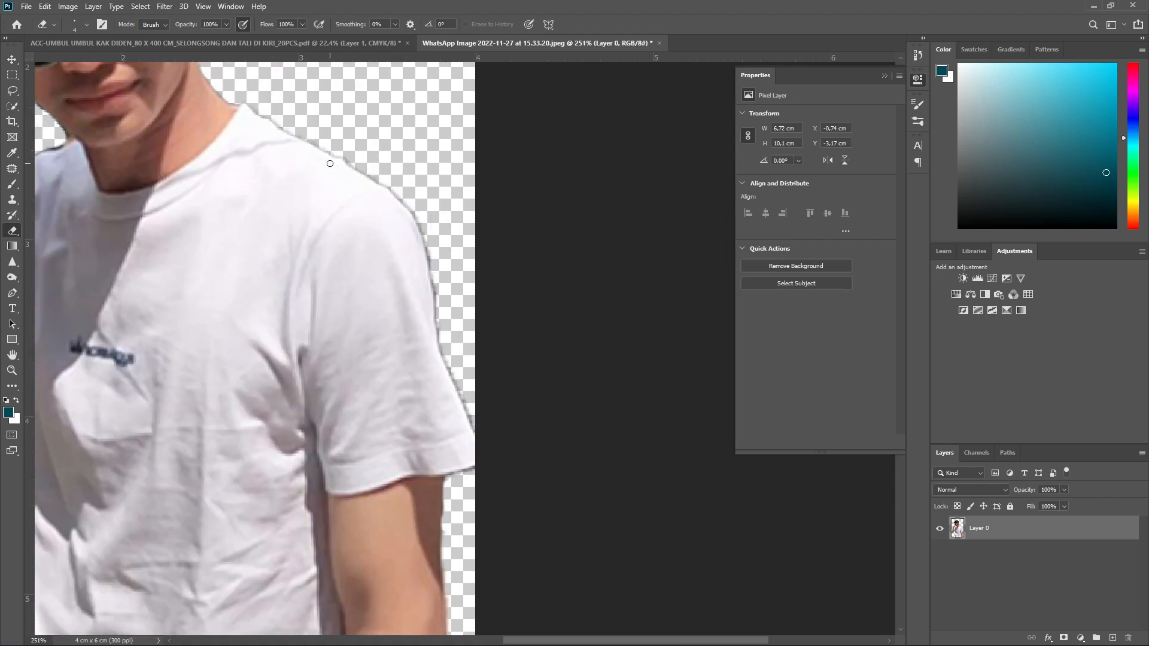
# Erase the dark outline along the outer edge of the shirt sleeve above the lowered arm.
pyautogui.moveTo(343, 207); pyautogui.dragTo(432, 354)
pyautogui.scroll(-8, 339, 270)
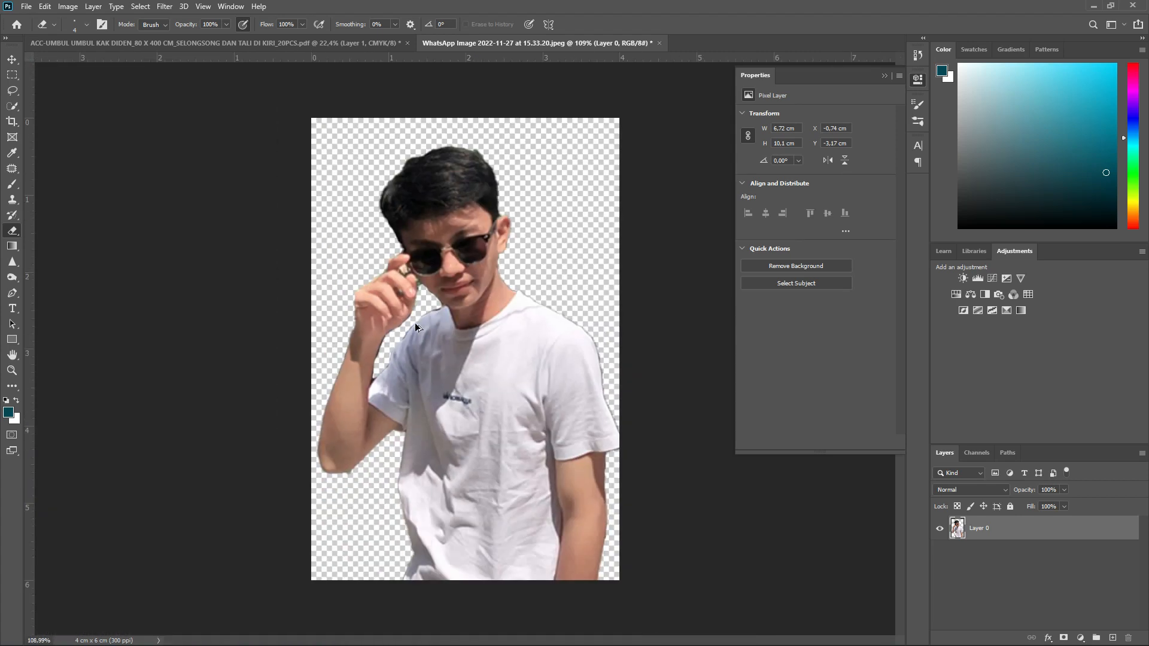
pyautogui.scroll(6, 486, 352)
pyautogui.scroll(6, 766, 490)
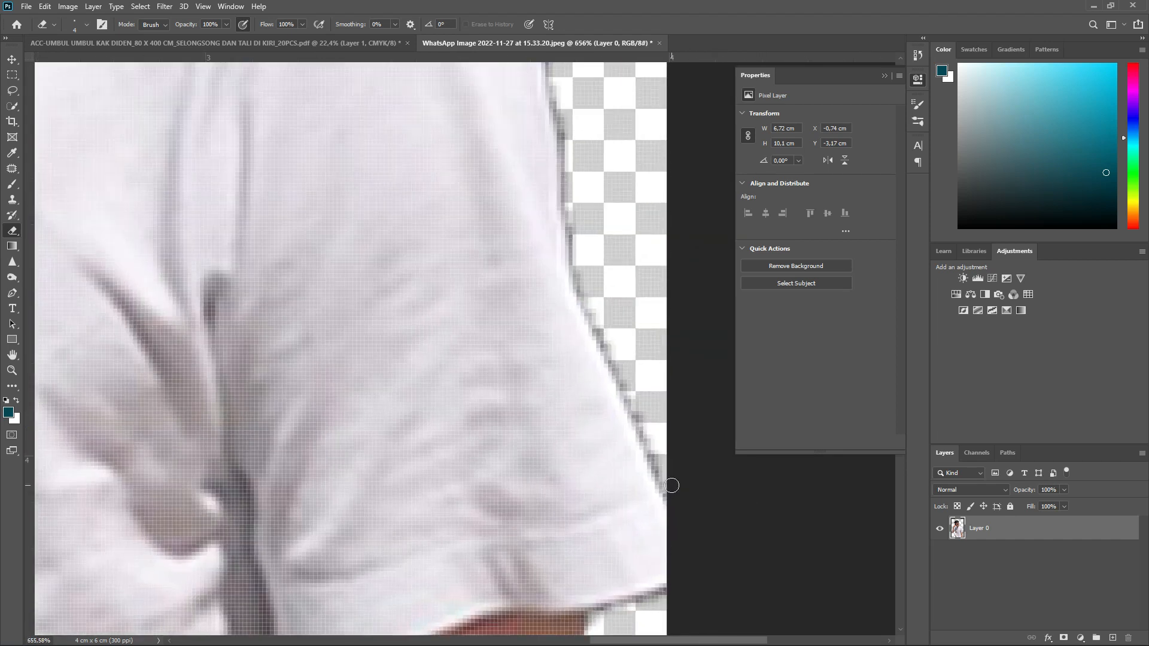
pyautogui.moveTo(652, 456); pyautogui.dragTo(636, 408)
pyautogui.scroll(-8, 685, 423)
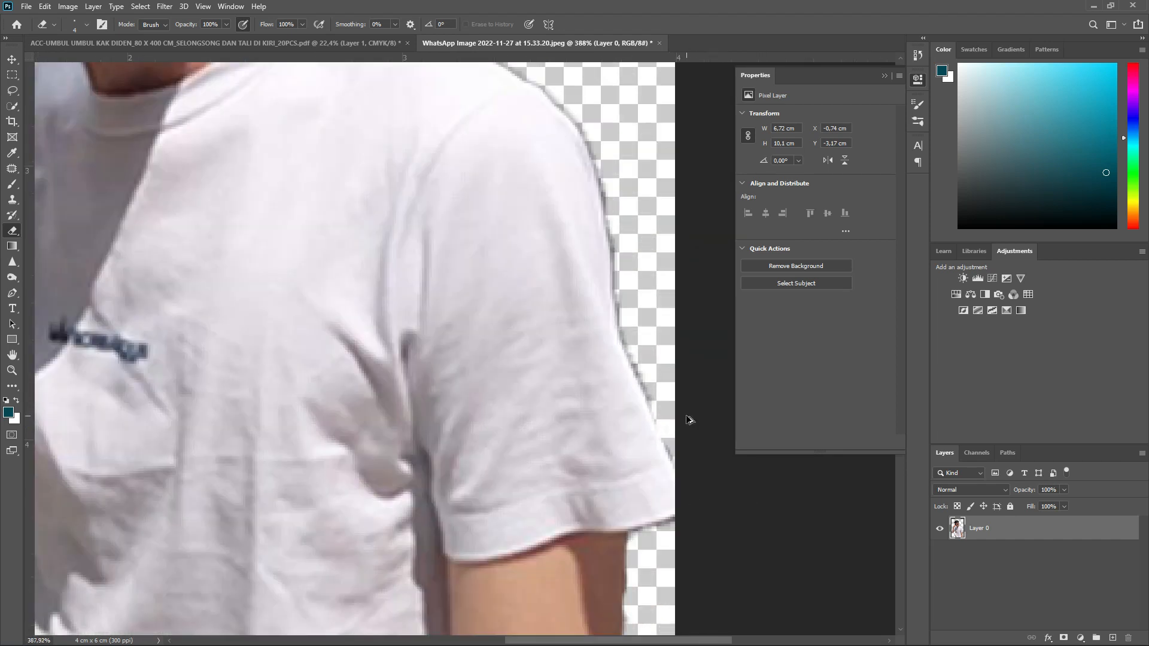
pyautogui.scroll(-1, 549, 421)
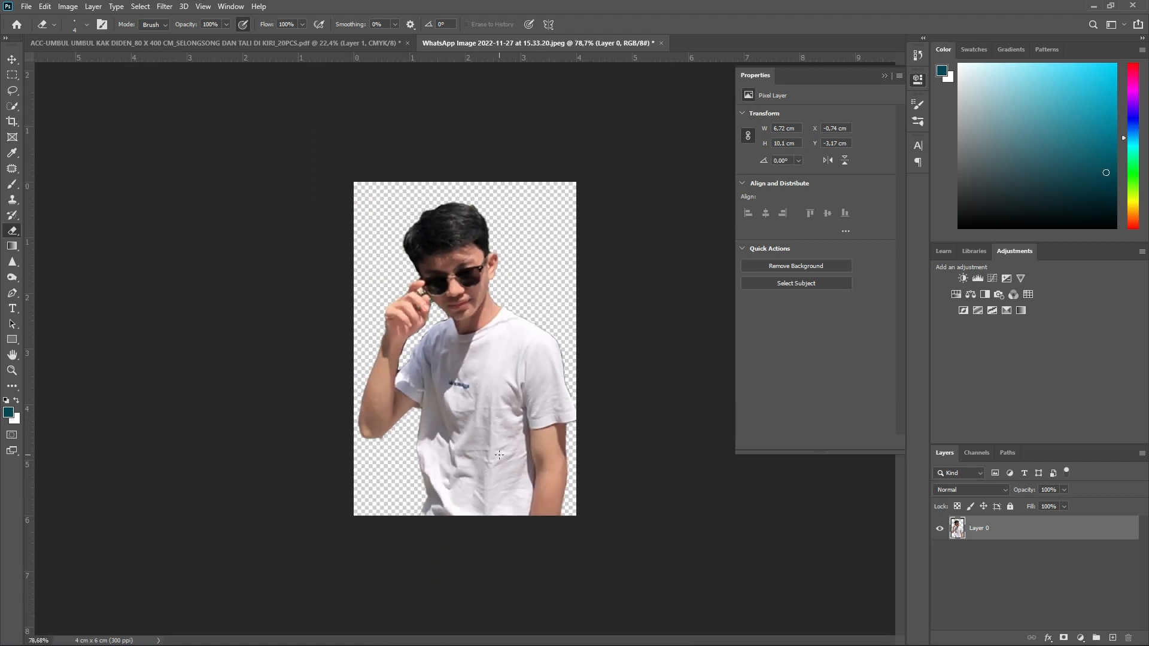
pyautogui.scroll(5, 479, 218)
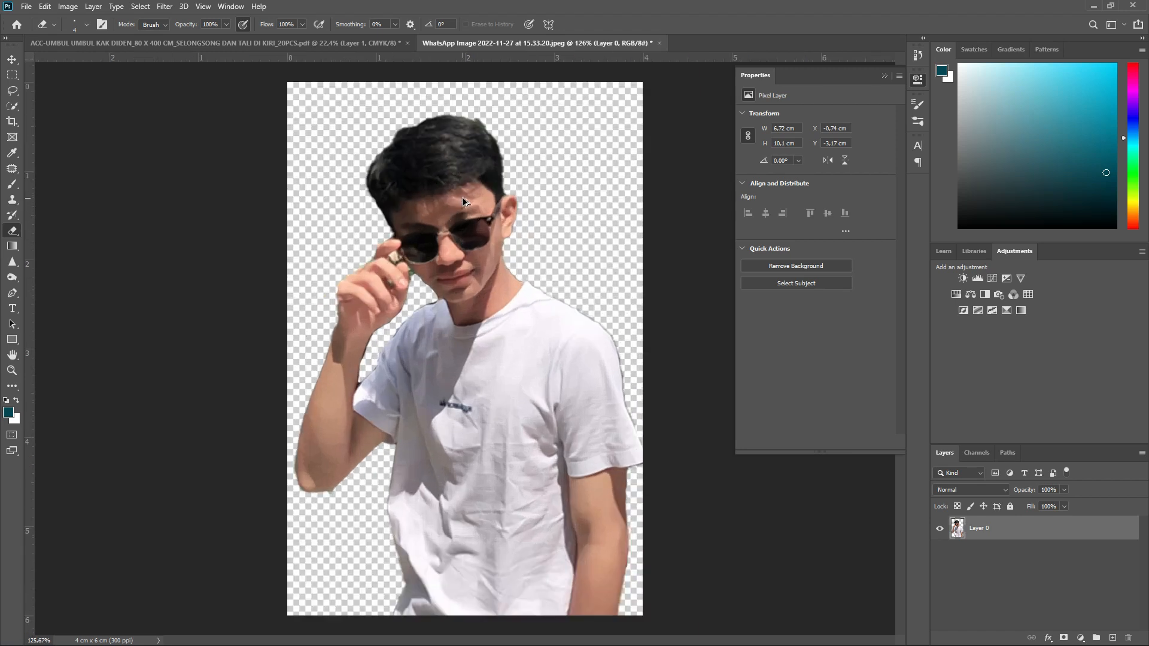
pyautogui.scroll(-3, 468, 251)
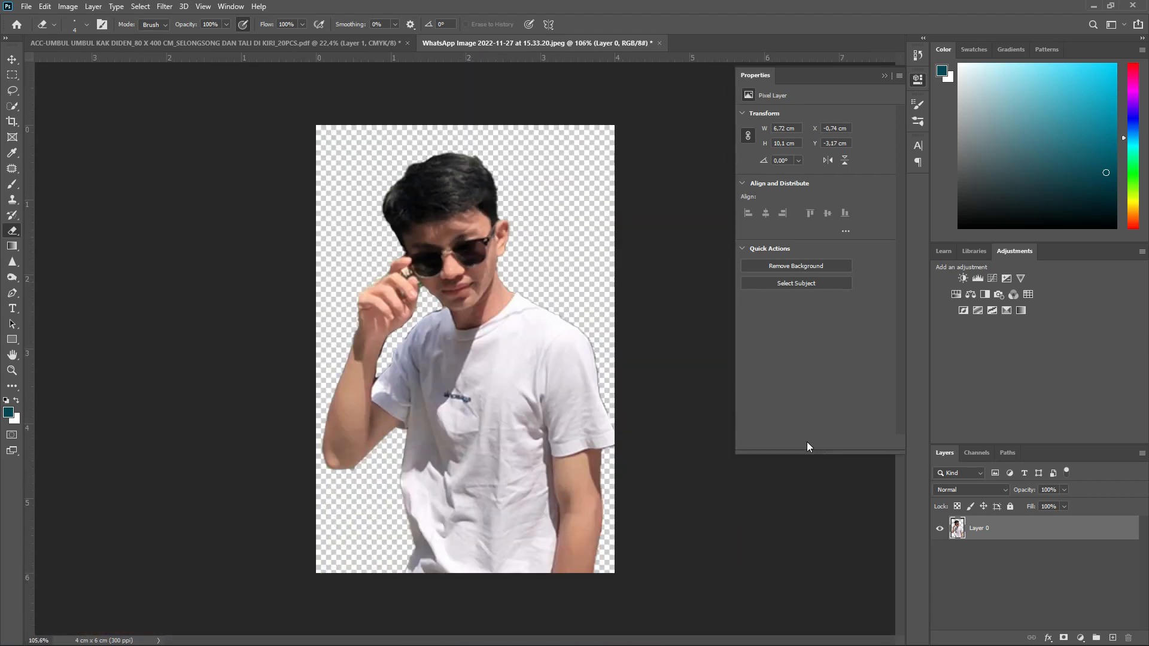
# Try a red rectangle shape covering the whole canvas beneath the photo layer as the background, and undo it.
pyautogui.click(12, 339)
pyautogui.click(133, 24)
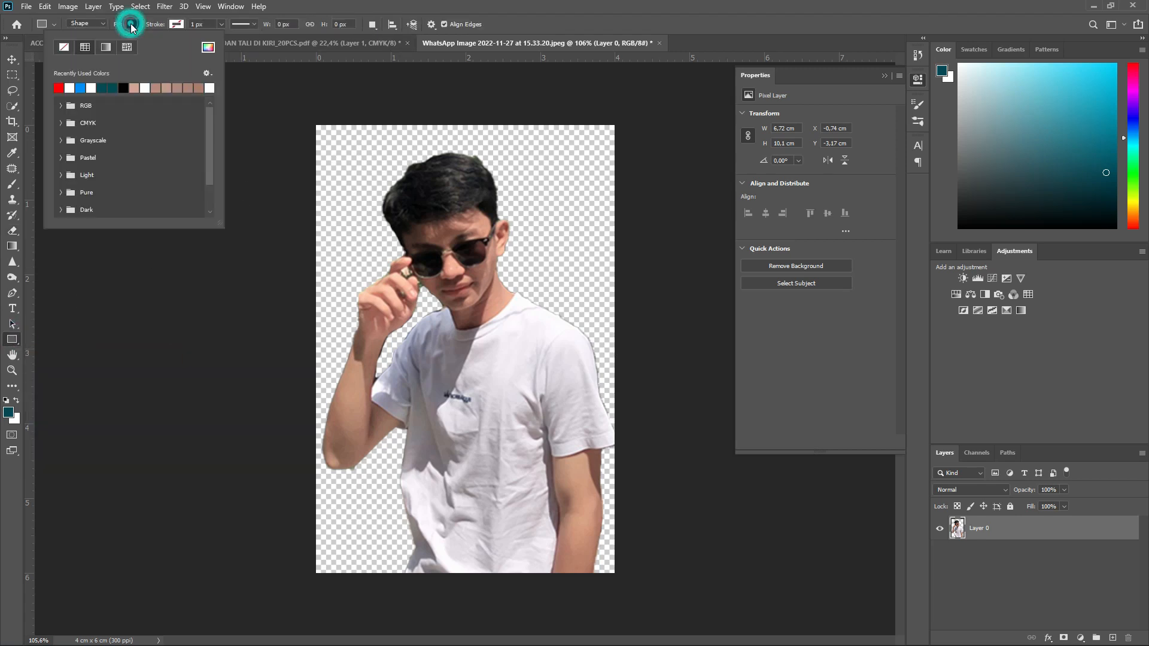
pyautogui.click(59, 88)
pyautogui.moveTo(308, 110); pyautogui.dragTo(635, 587)
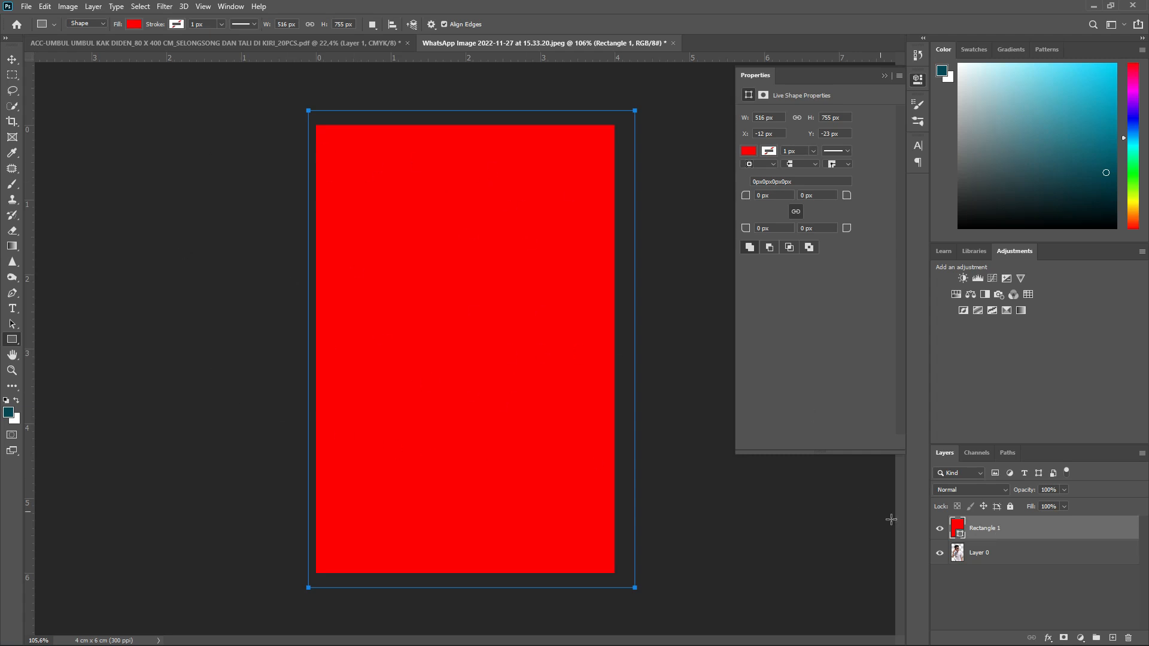
pyautogui.moveTo(990, 533); pyautogui.dragTo(995, 559)
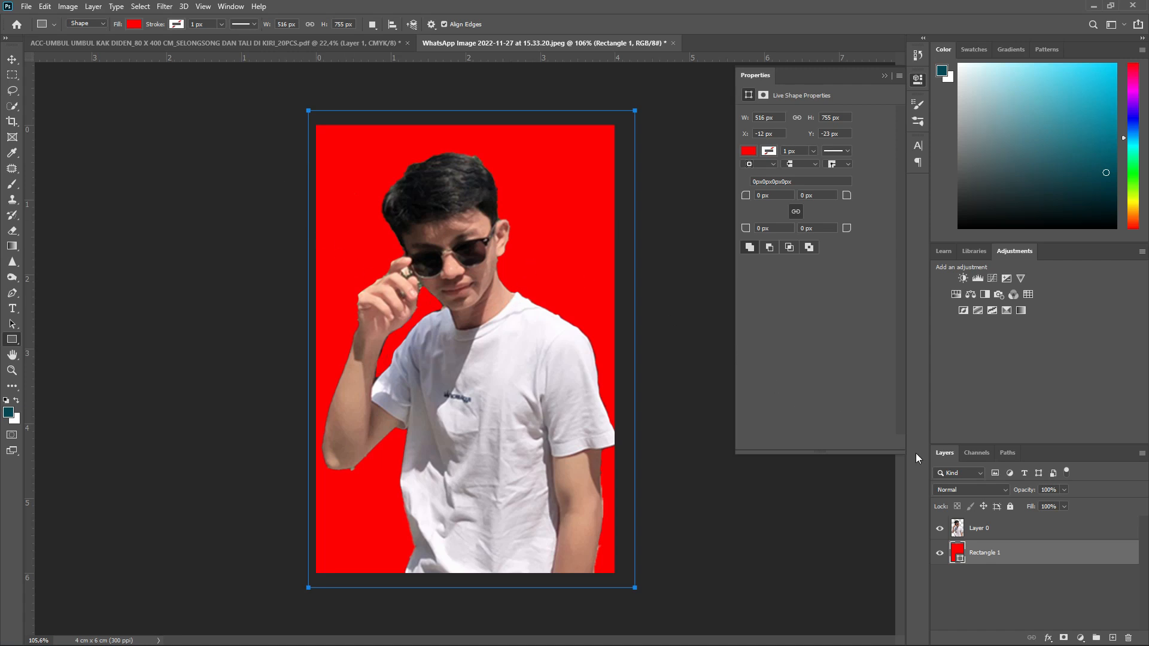
pyautogui.hotkey('ctrl', 'z')
pyautogui.hotkey('ctrl', 'z')
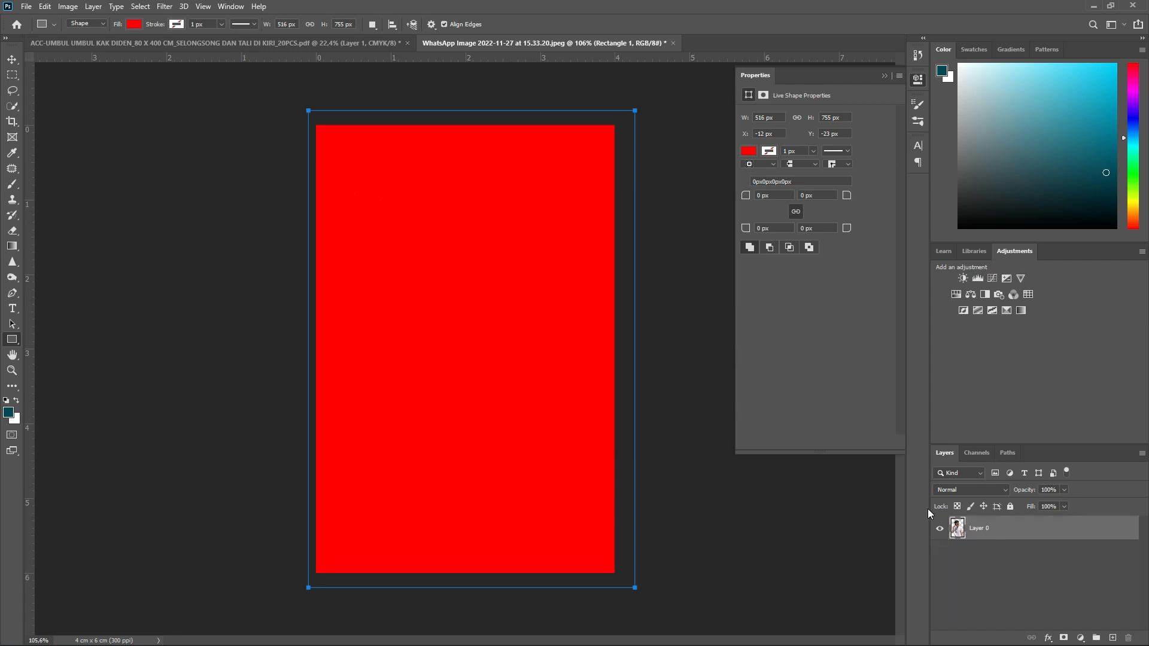
# Add a Solid Color fill layer in red ff0000 and place it beneath the photo layer.
pyautogui.click(1080, 637)
pyautogui.click(1074, 425)
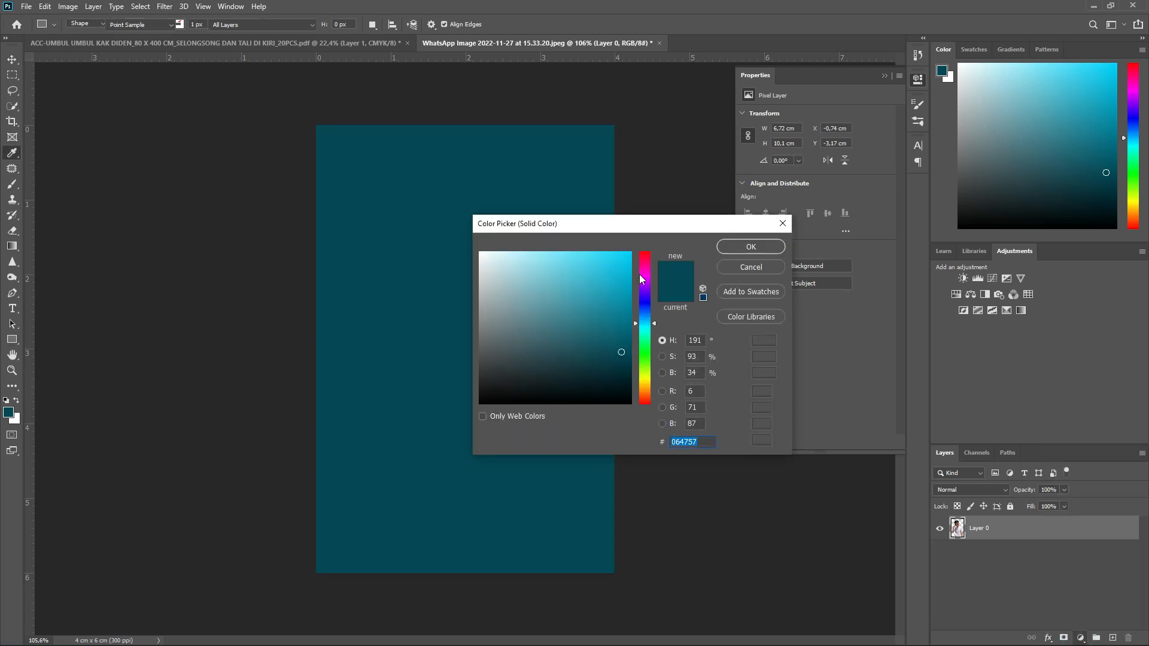
pyautogui.moveTo(647, 279); pyautogui.dragTo(641, 229)
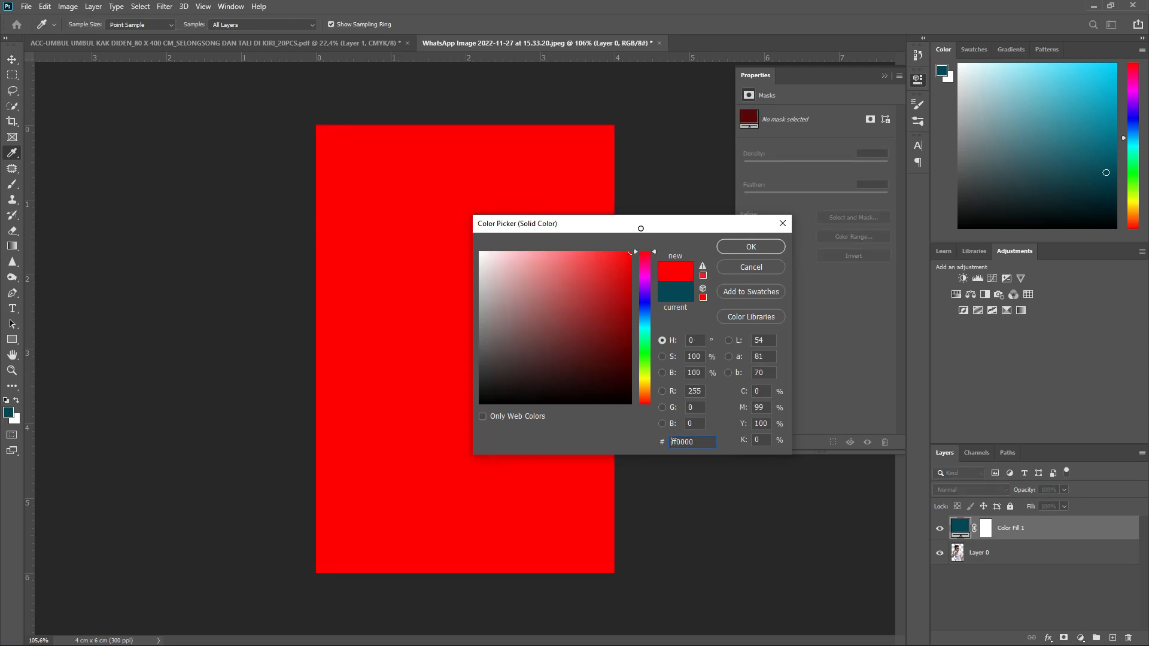
pyautogui.click(750, 248)
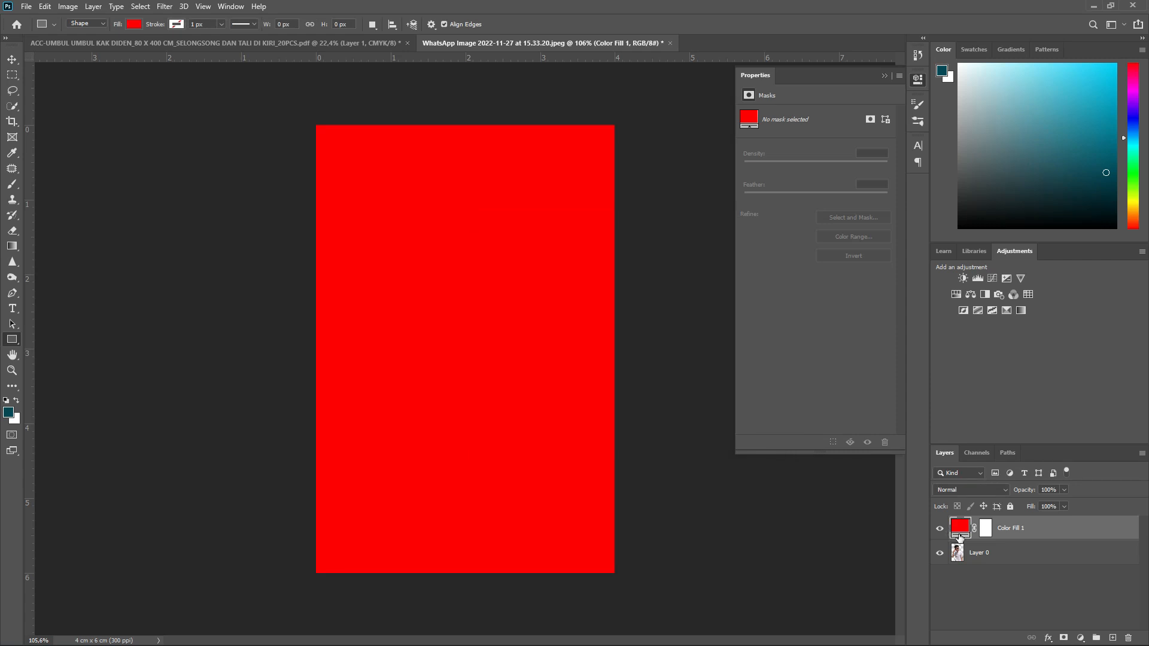
pyautogui.moveTo(960, 537); pyautogui.dragTo(962, 560)
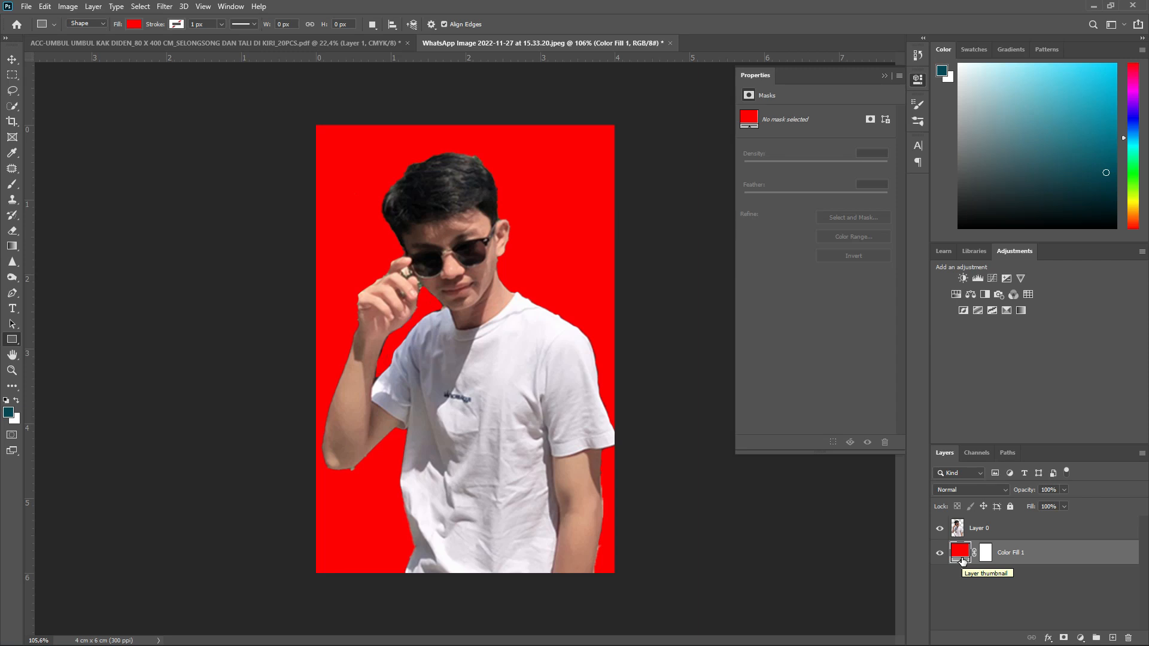
# Erase the green remnant under the raised arm's elbow on Layer 0 with a 27 px eraser brush.
pyautogui.scroll(2, 315, 513)
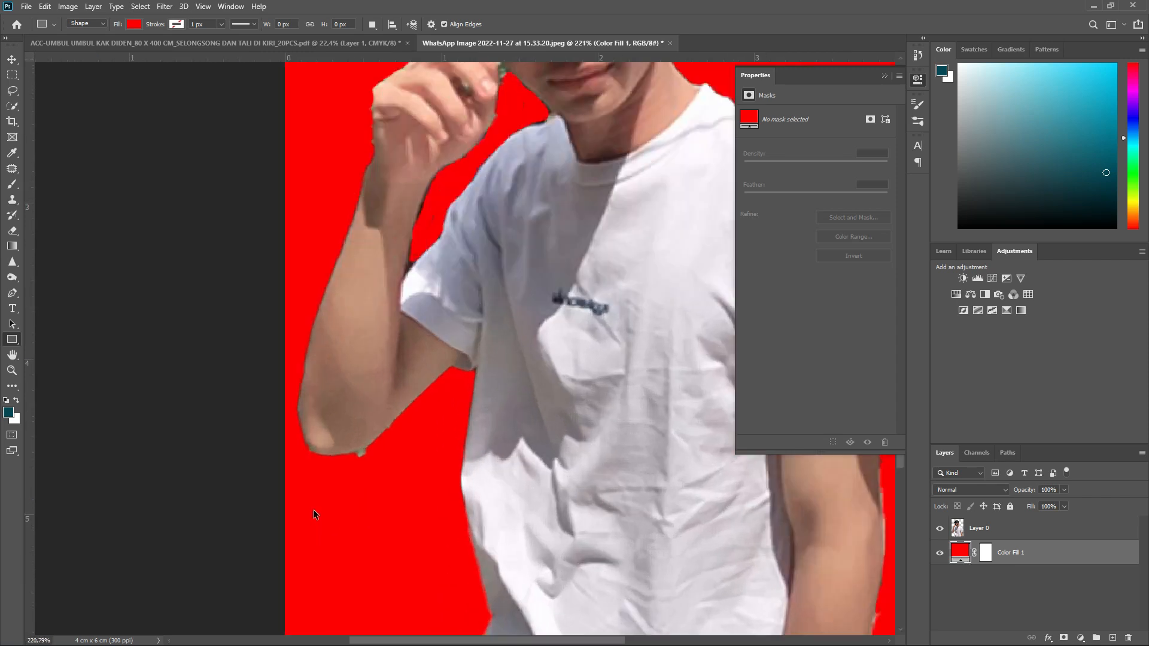
pyautogui.scroll(2, 317, 513)
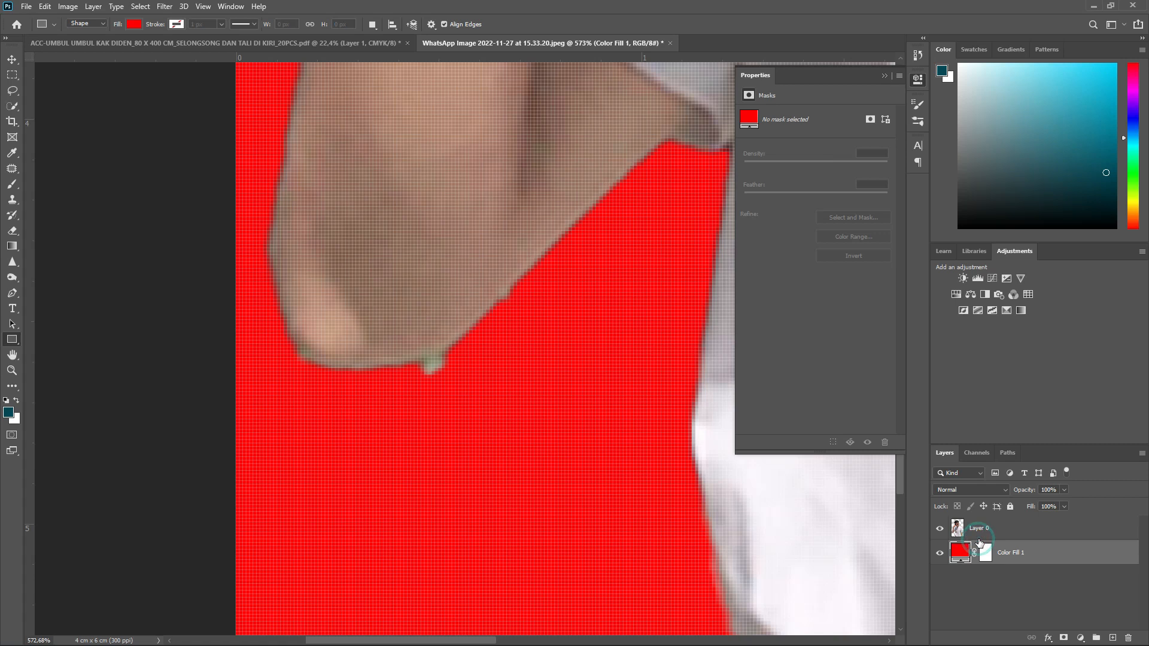
pyautogui.click(981, 533)
pyautogui.press('e')
pyautogui.keyDown('alt'); pyautogui.rightClick(423, 385); pyautogui.keyUp('alt')
pyautogui.click(450, 401)
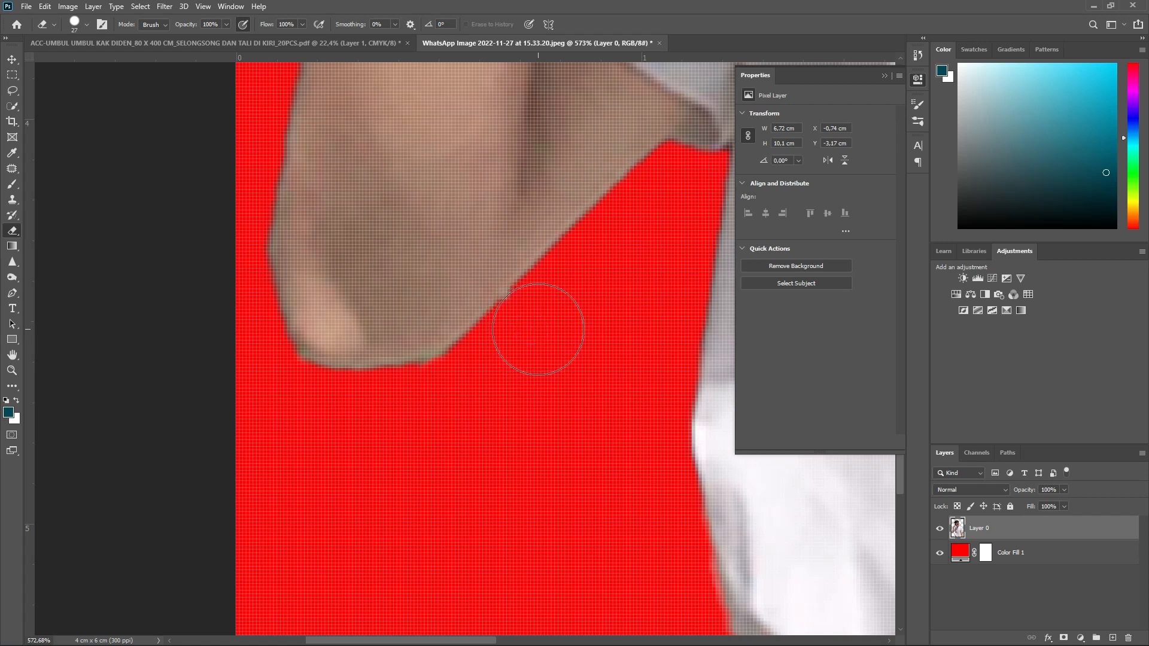
pyautogui.scroll(-5, 572, 401)
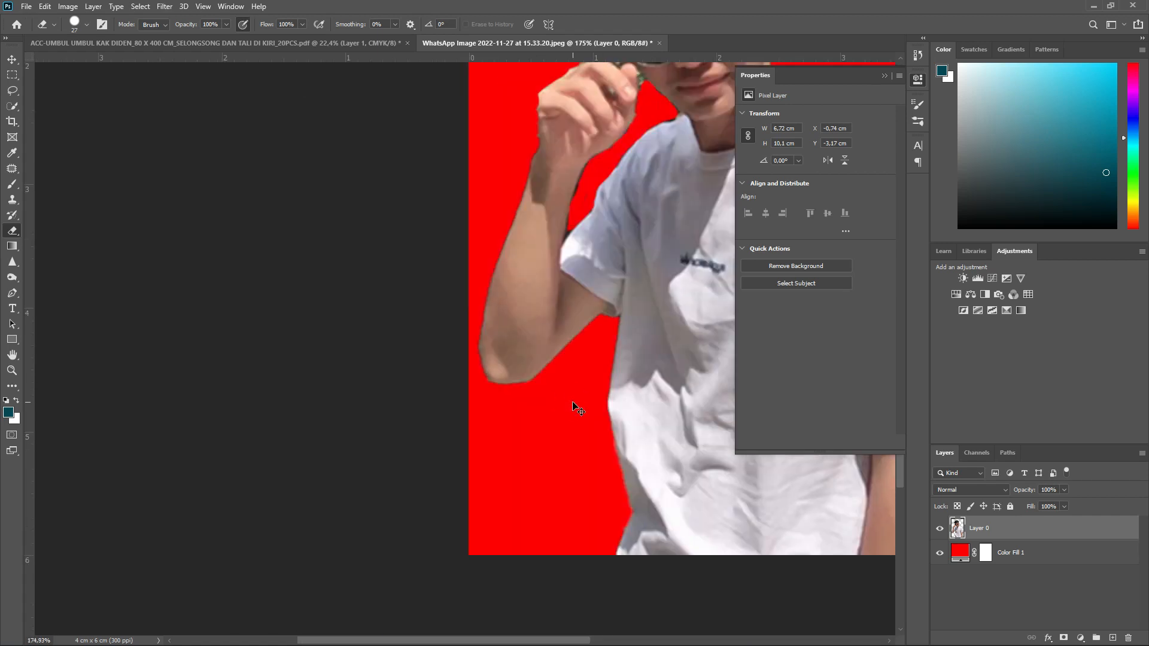
pyautogui.scroll(-2, 572, 404)
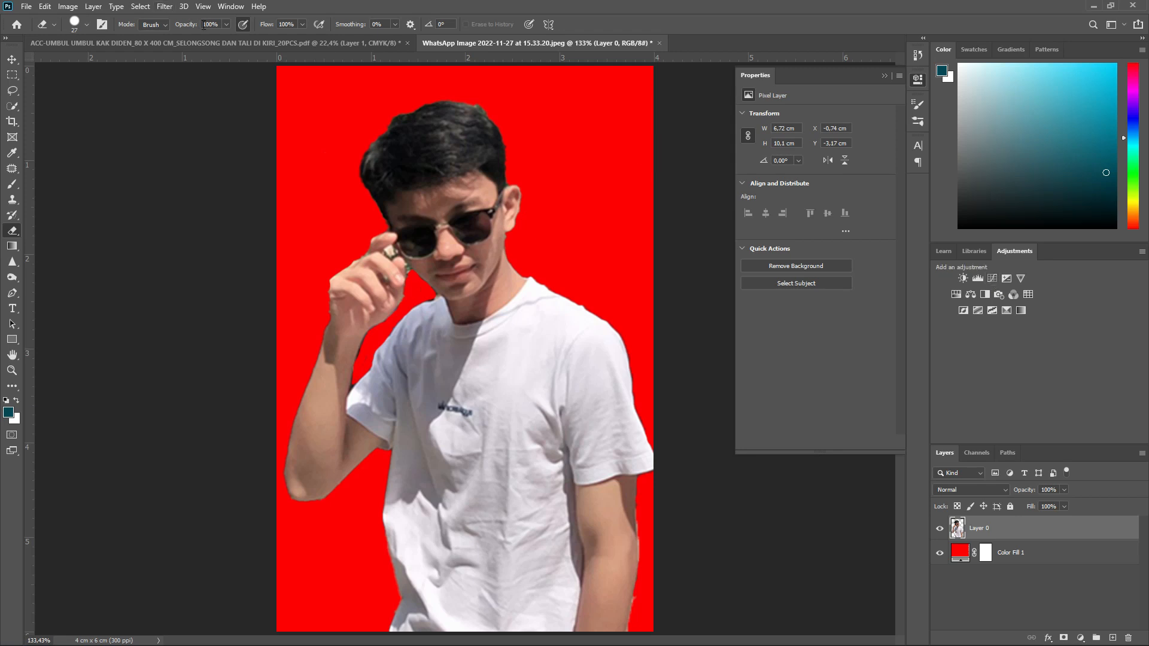
# Flatten the cut-out photo and the red fill layer into a single background layer.
pyautogui.click(164, 7)
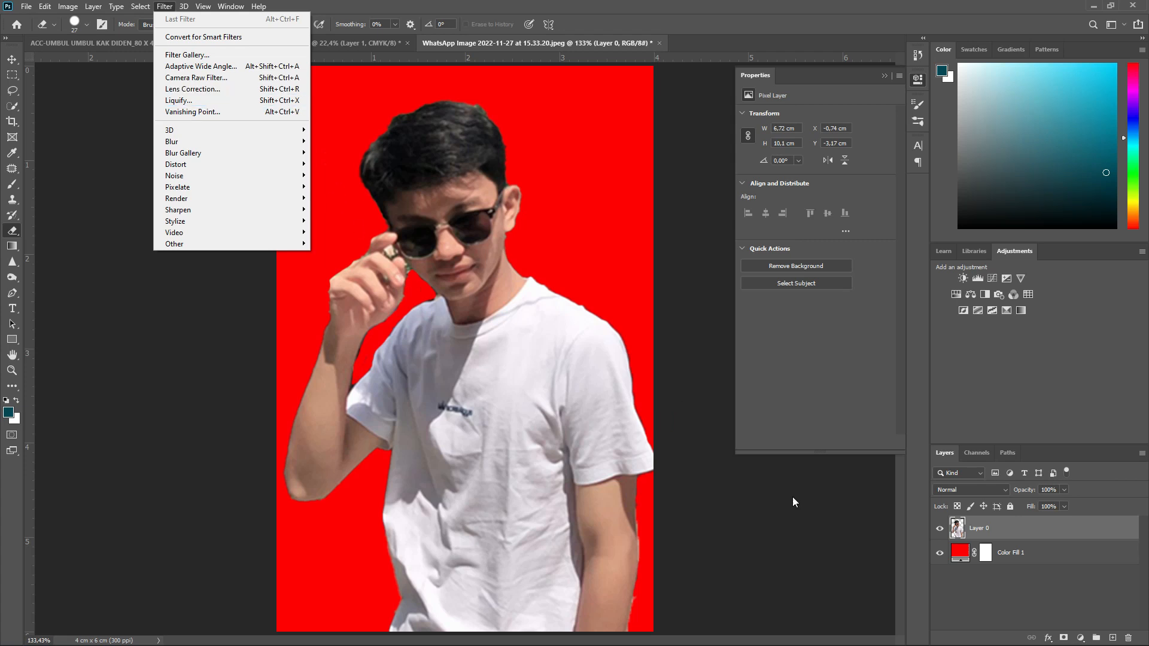
pyautogui.click(965, 562)
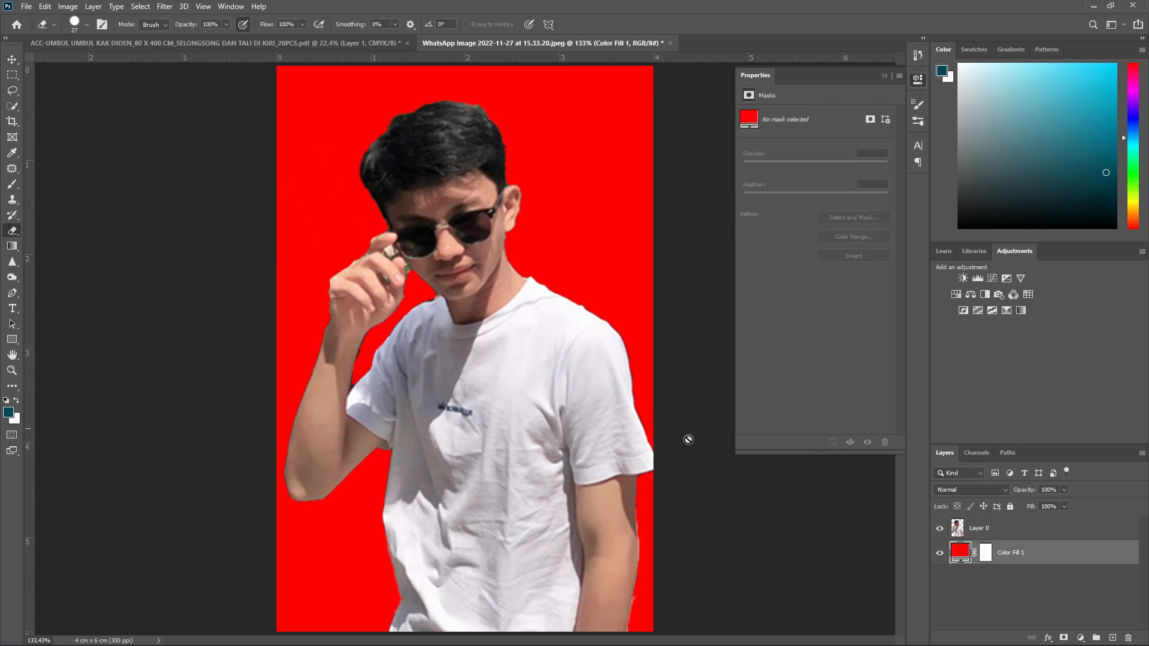
pyautogui.rightClick(1022, 548)
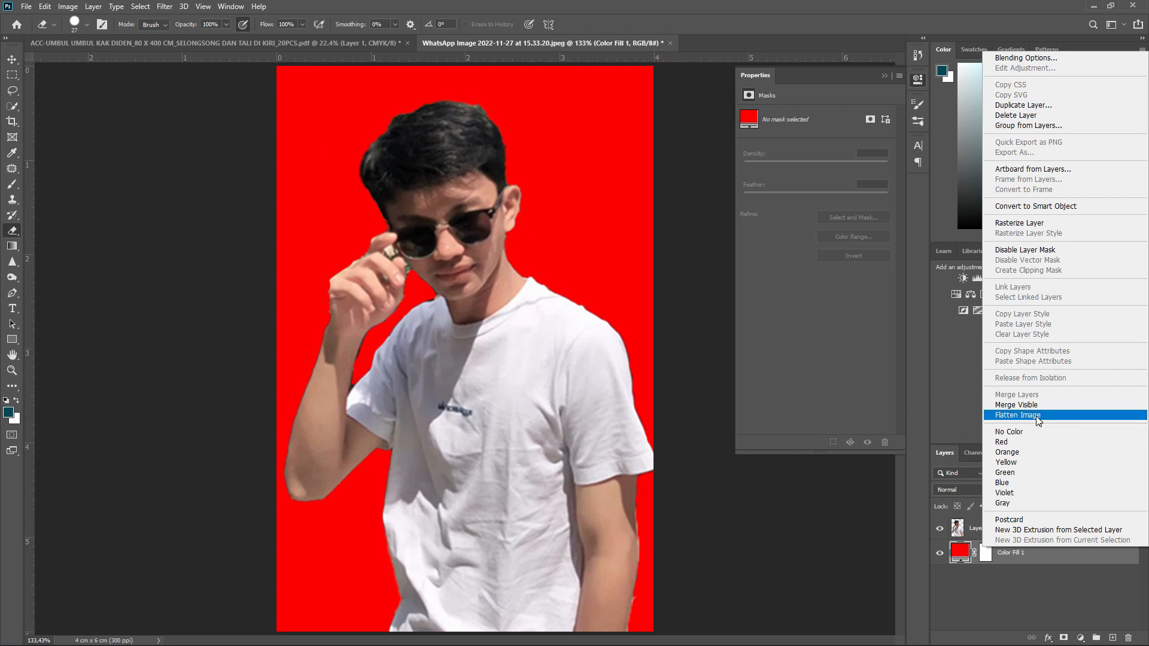
pyautogui.click(1017, 415)
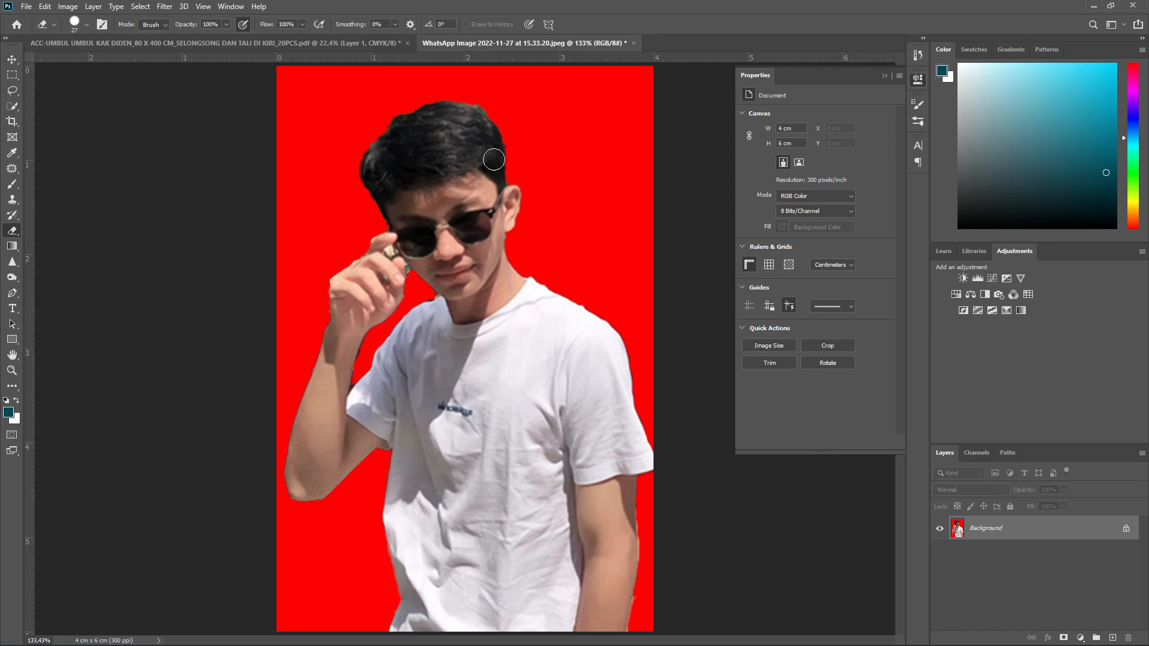
# Add a white border by enlarging the canvas by 0.4 cm in both width and height, using the relative size option.
pyautogui.click(93, 7)
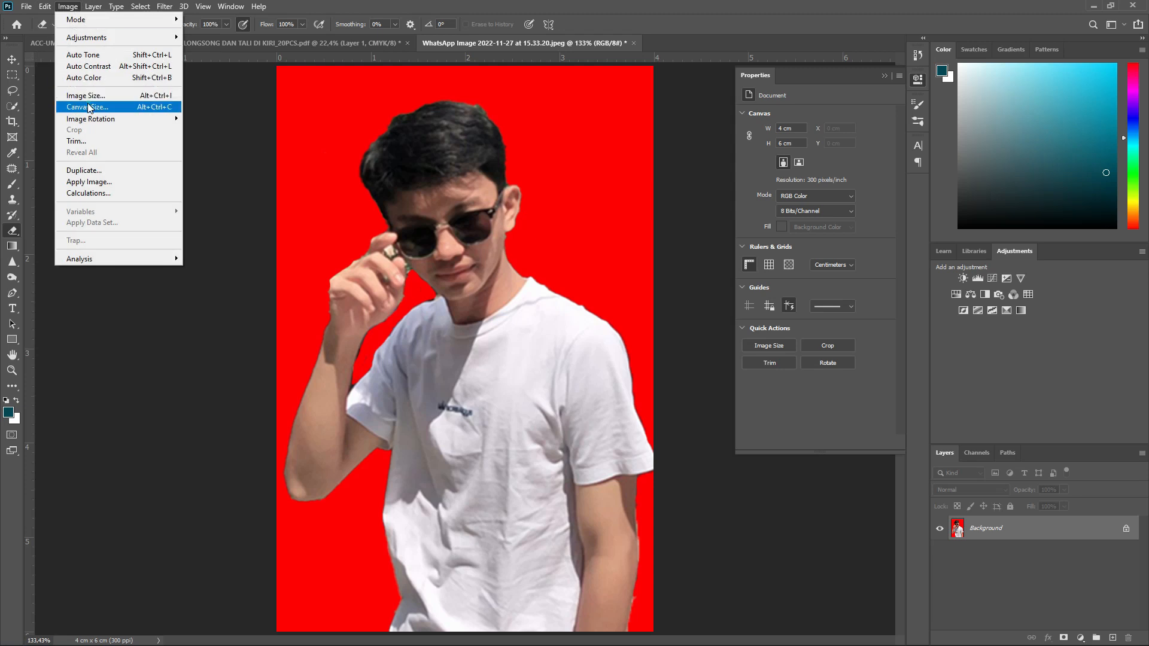
pyautogui.click(87, 106)
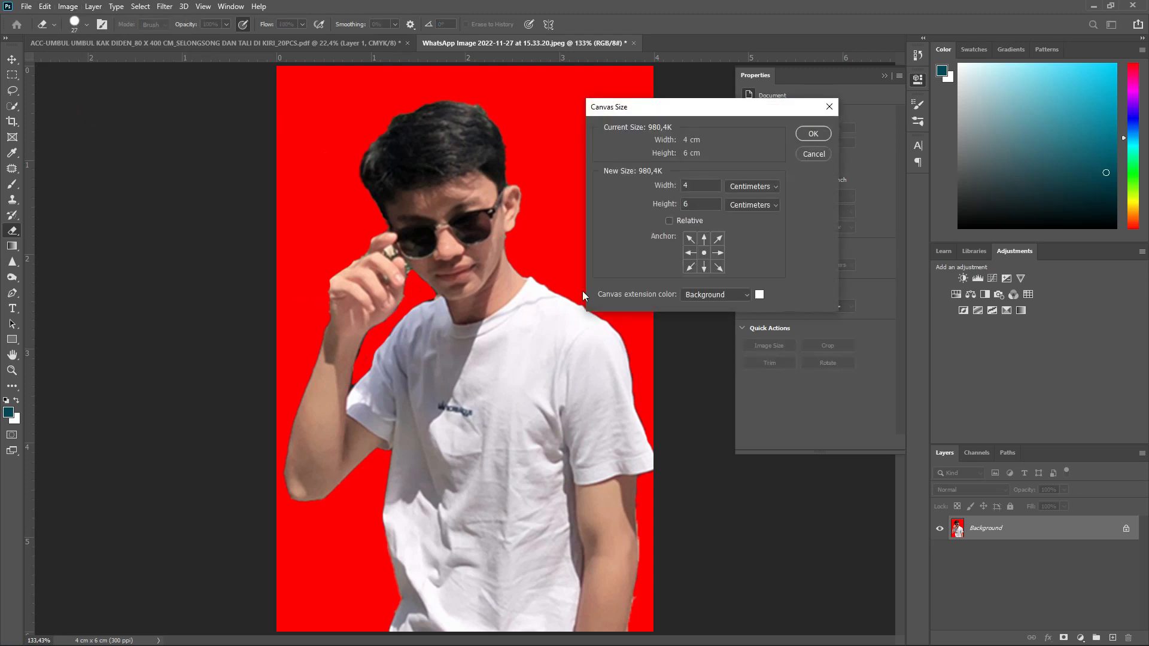
pyautogui.click(705, 187)
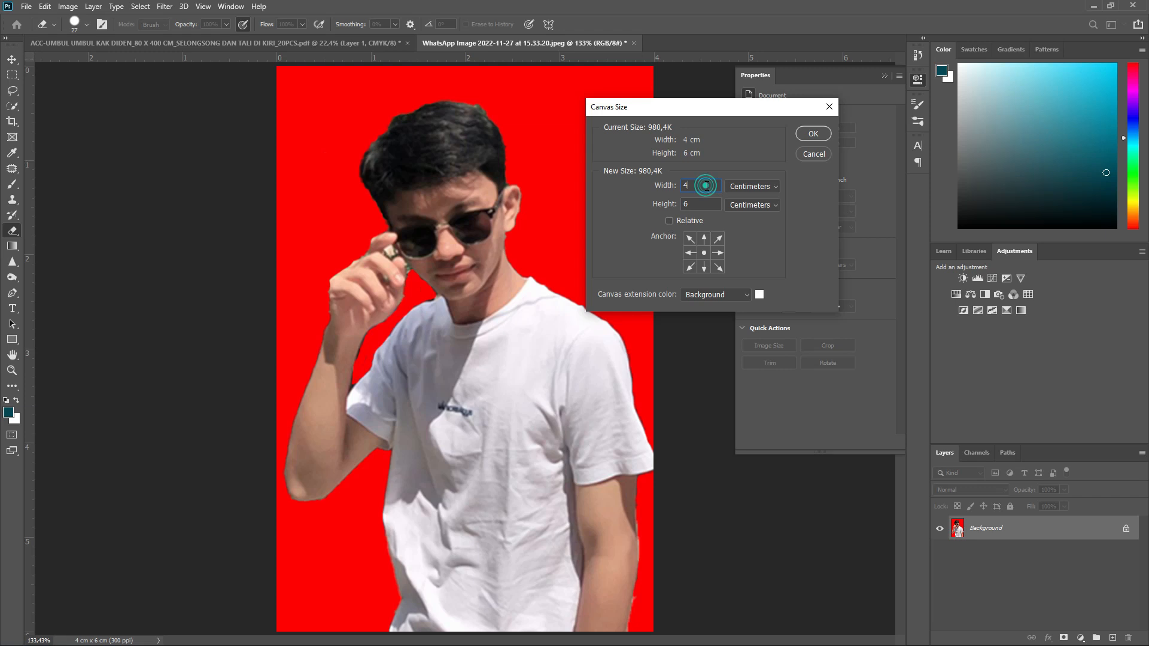
pyautogui.click(689, 222)
pyautogui.click(694, 187)
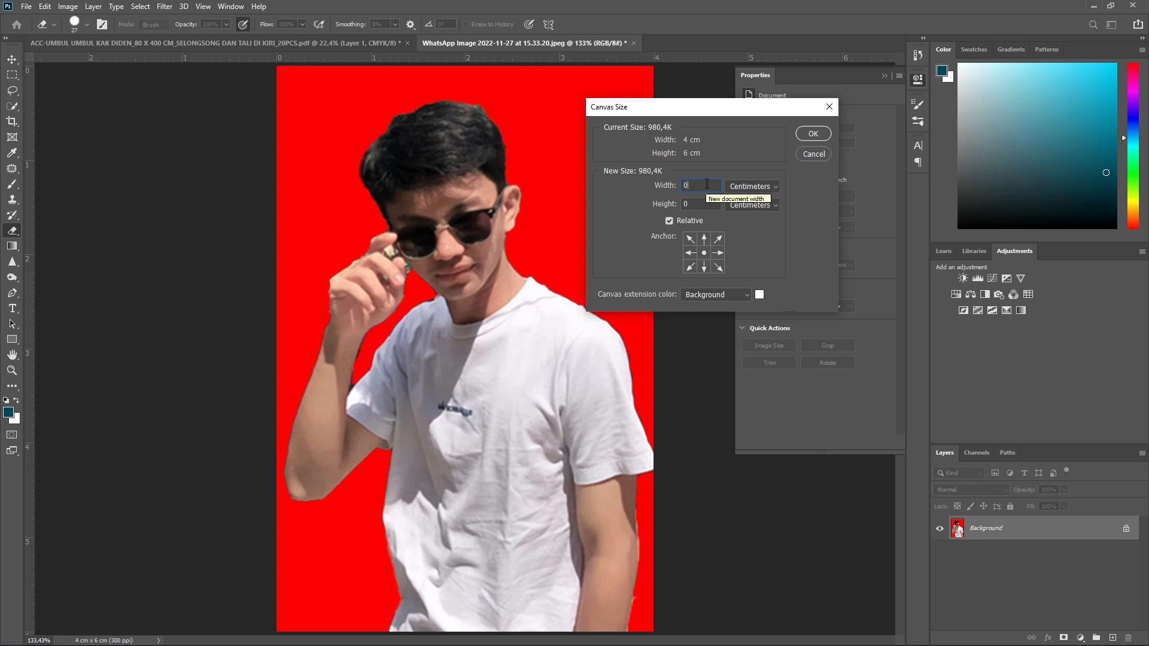
pyautogui.write(',4')
pyautogui.click(711, 209)
pyautogui.write(',')
pyautogui.click(669, 222)
pyautogui.click(815, 136)
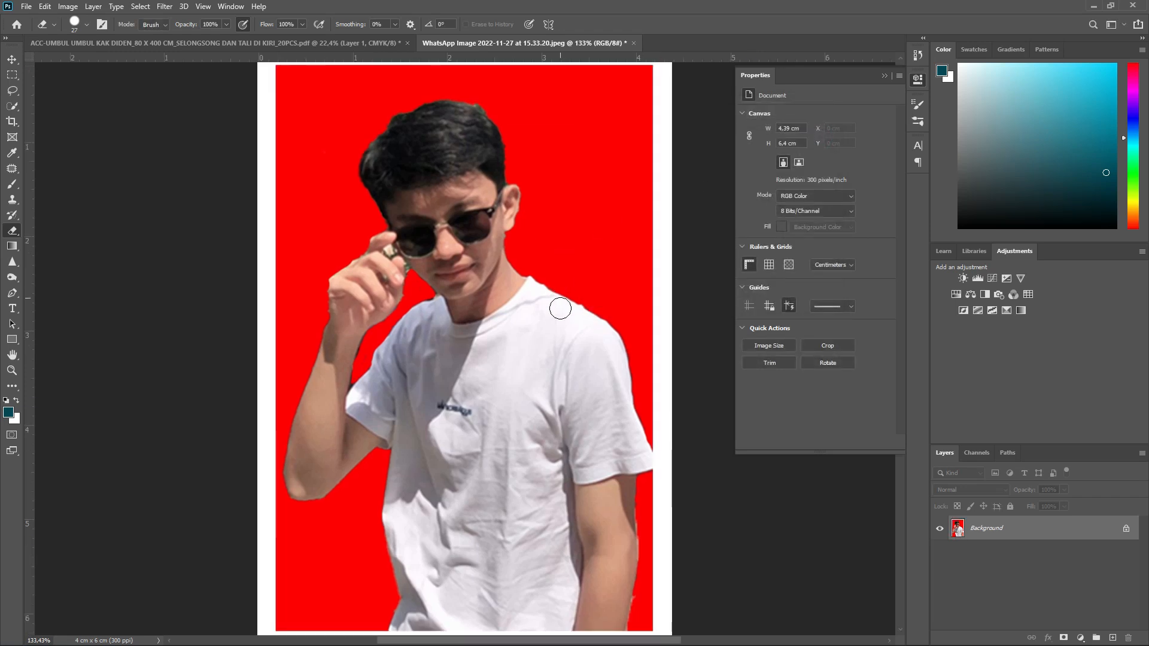
pyautogui.hotkey('ctrl', '0')
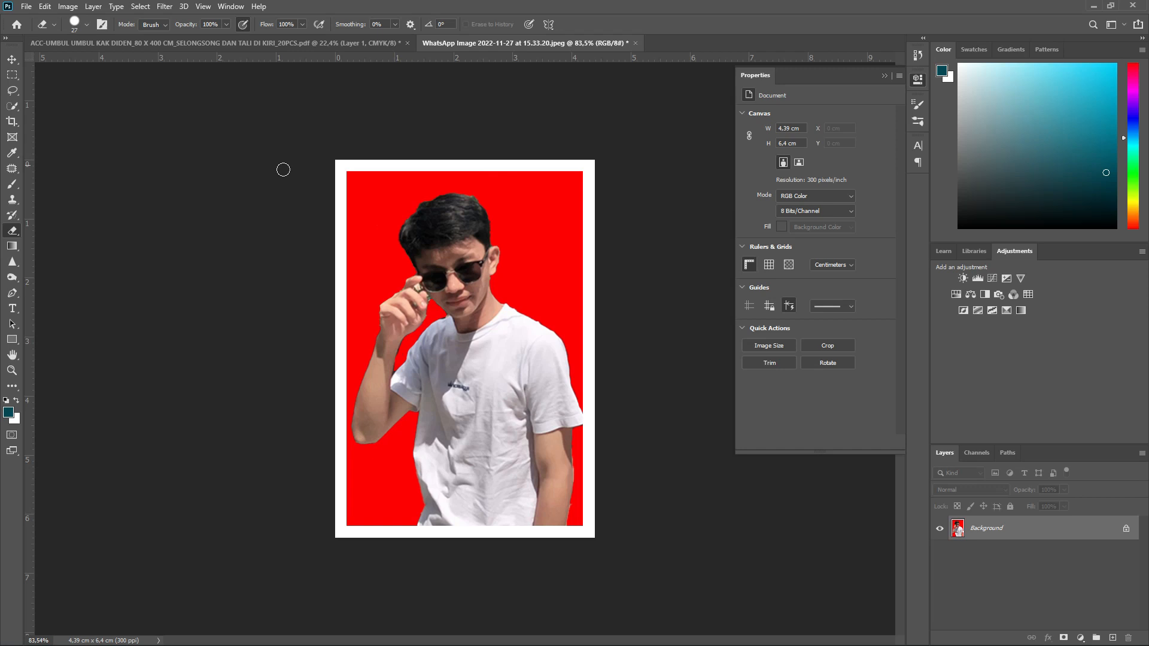
pyautogui.scroll(5, 589, 317)
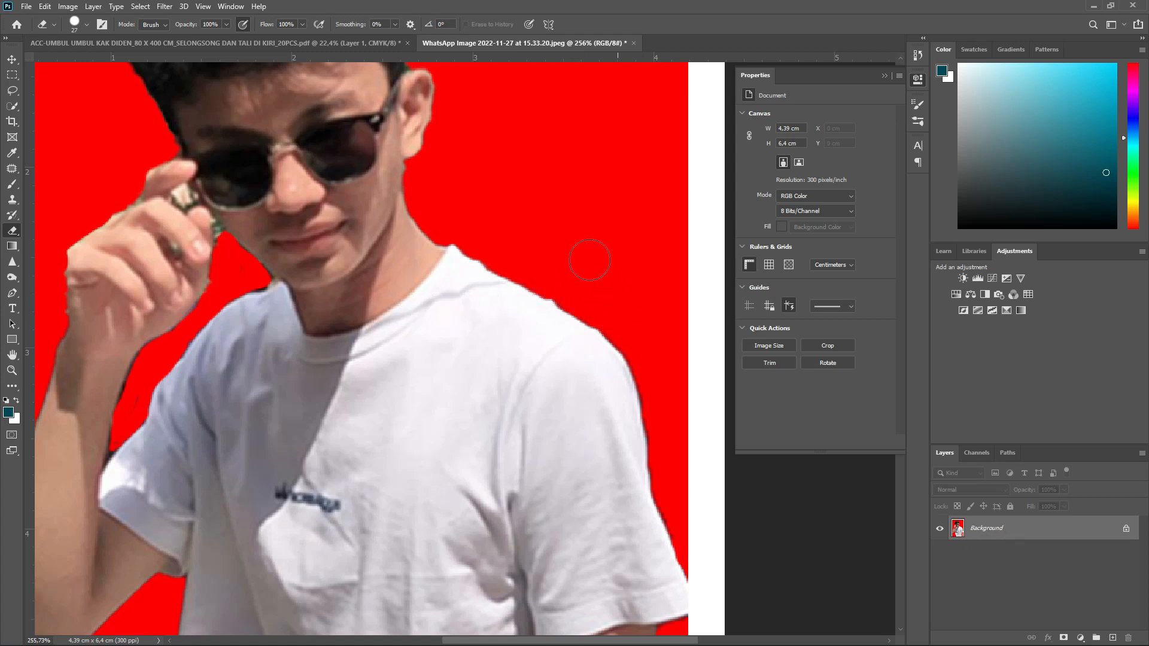
# Convert the locked Background layer into a regular layer named Layer 0.
pyautogui.doubleClick(1036, 537)
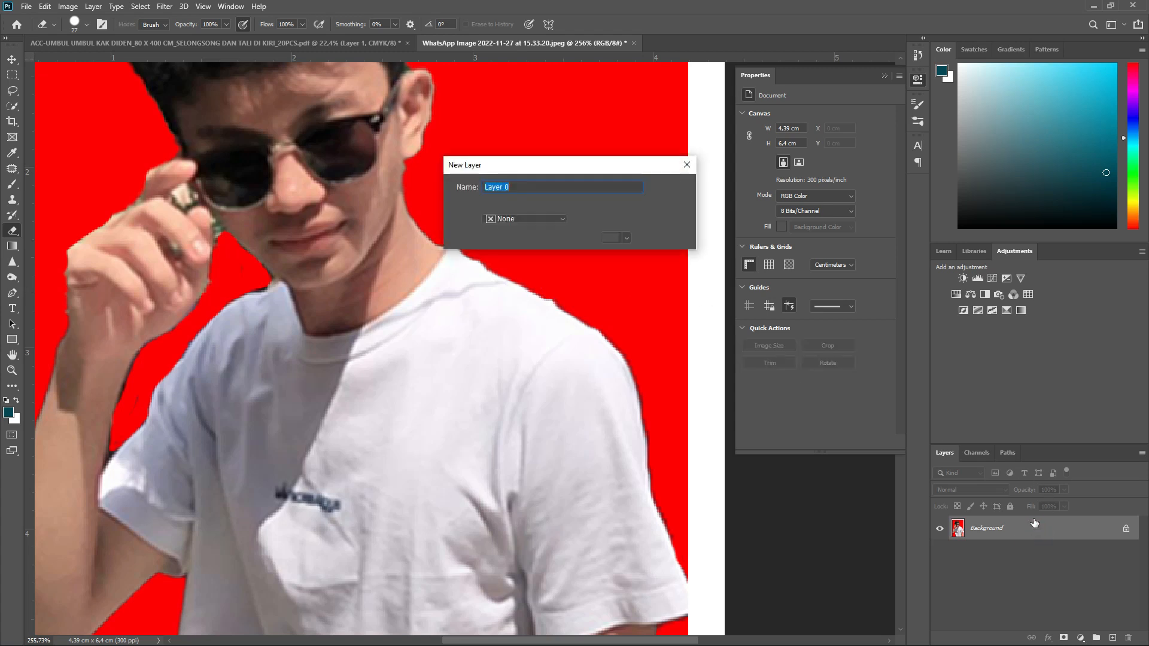
pyautogui.press('Return')
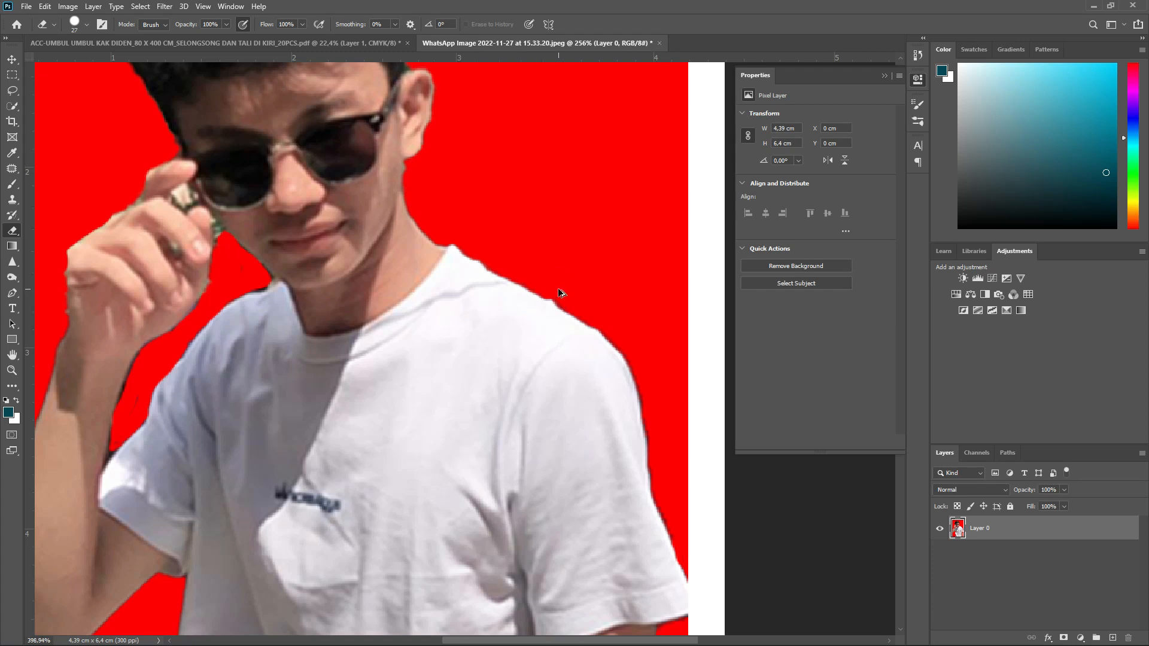
pyautogui.scroll(5, 557, 288)
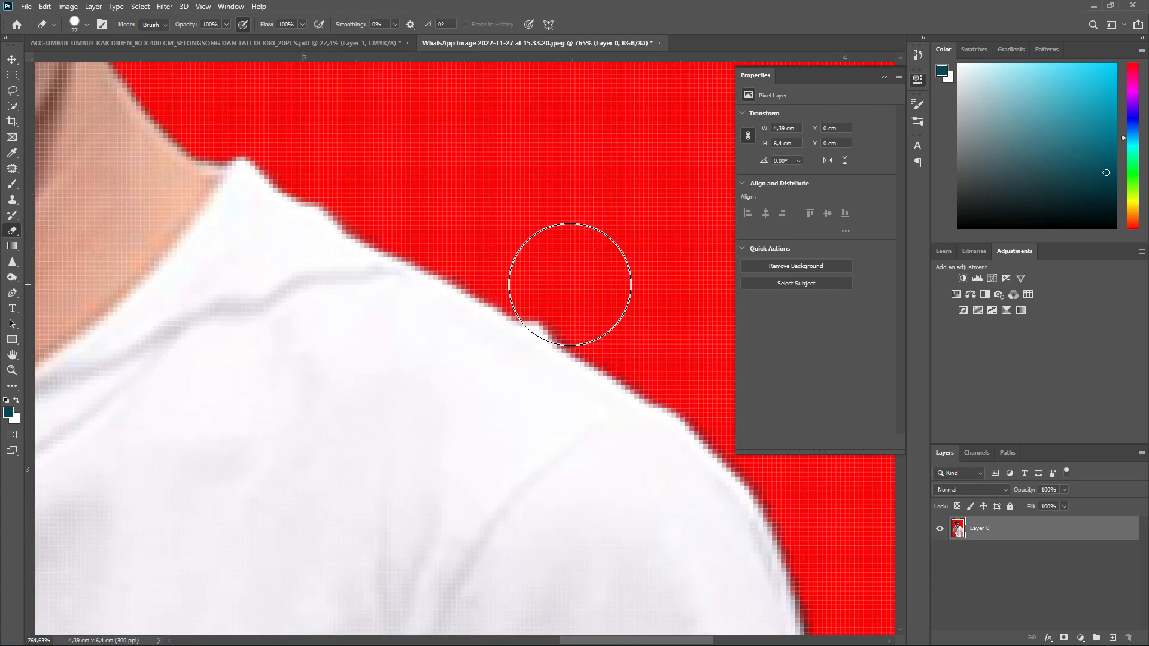
pyautogui.click(566, 284)
pyautogui.hotkey('ctrl', 'z')
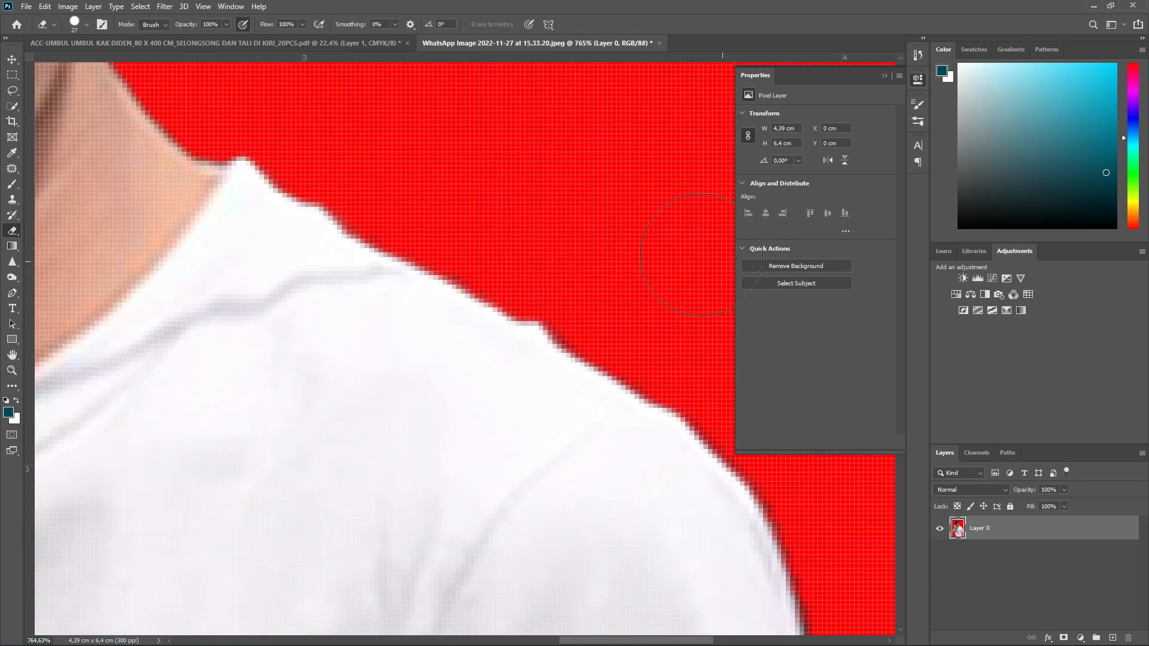
pyautogui.hotkey('ctrl', '0')
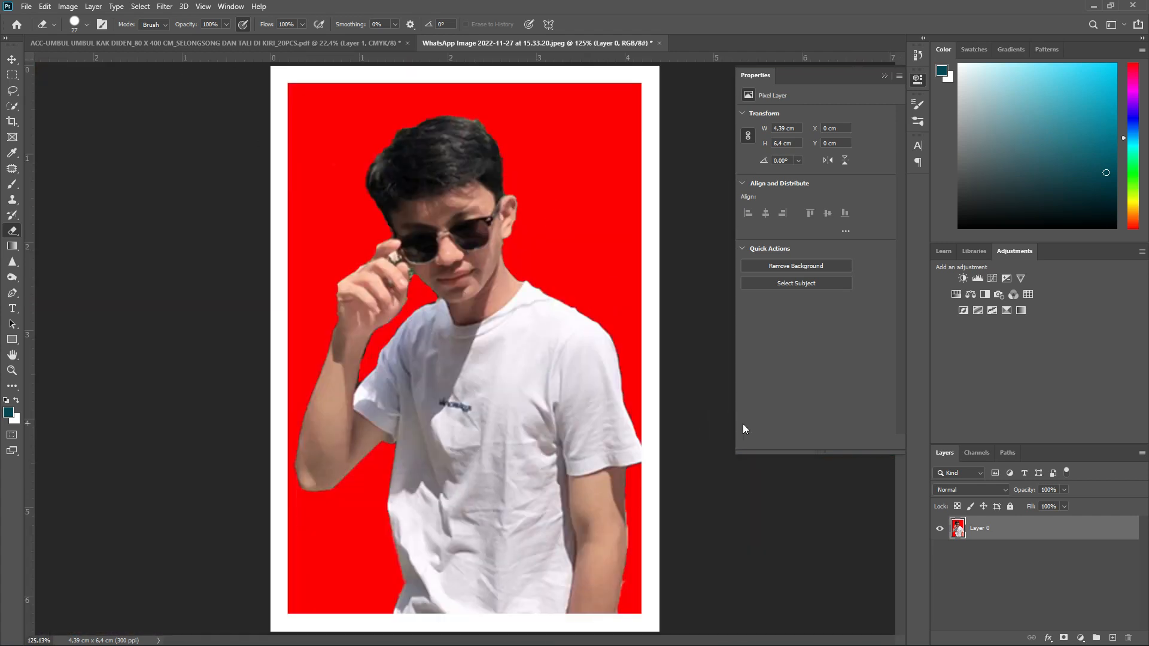
# Add a 1 px red Stroke layer style to Layer 0, positioned Outside at 100% opacity.
pyautogui.rightClick(987, 531)
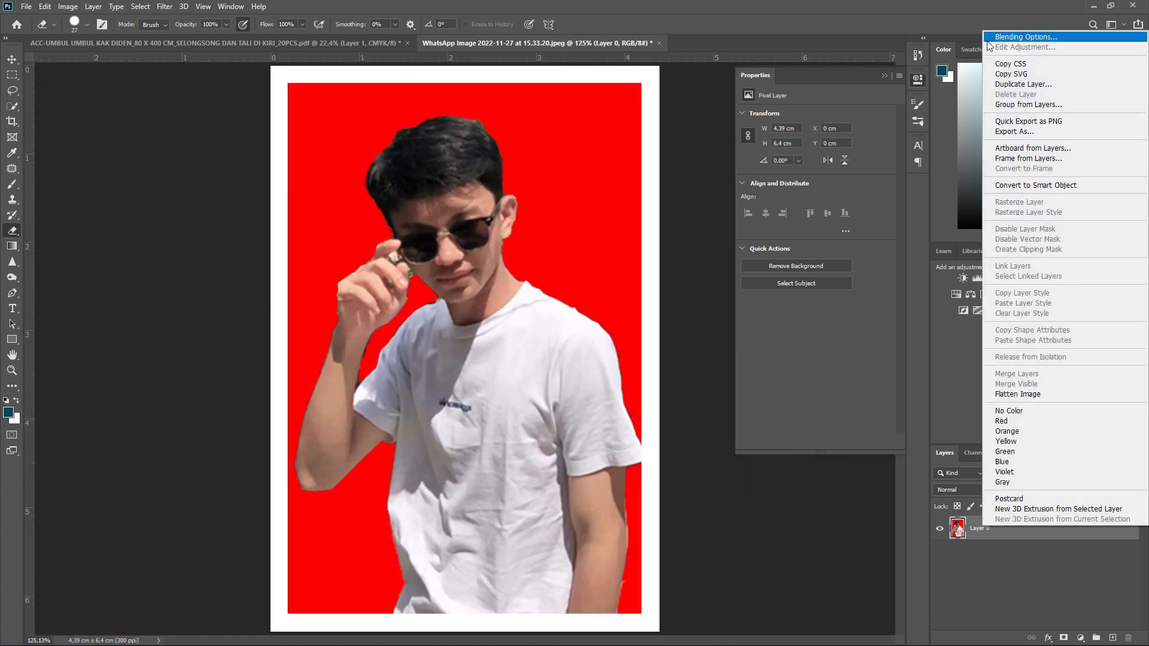
pyautogui.click(1018, 38)
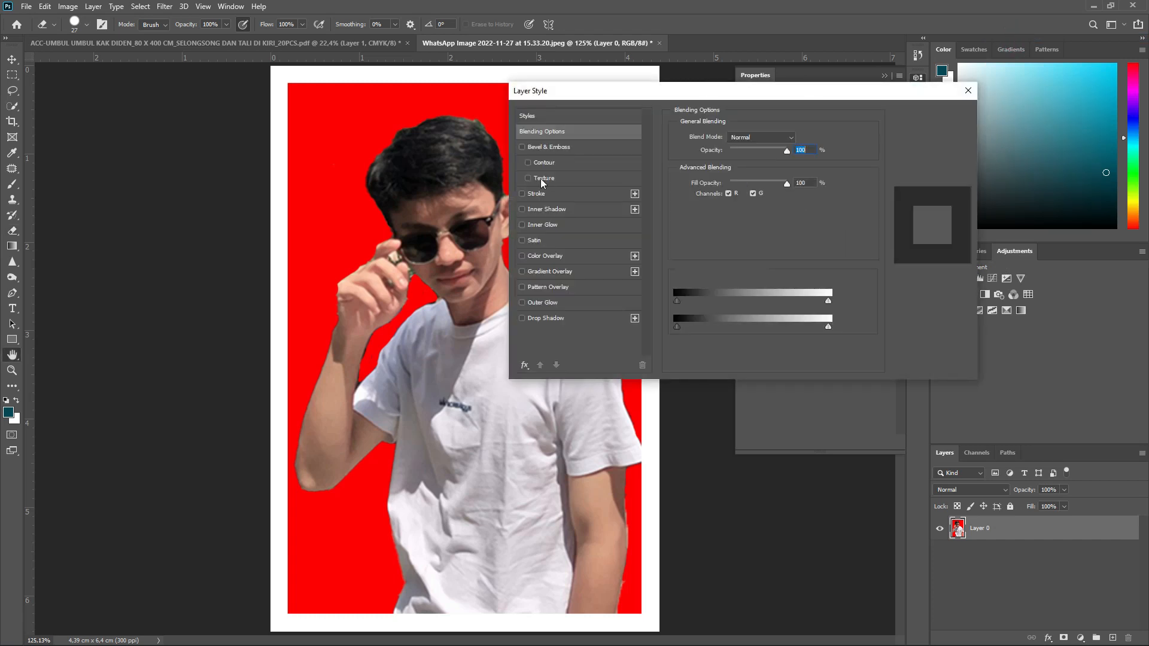
pyautogui.click(531, 196)
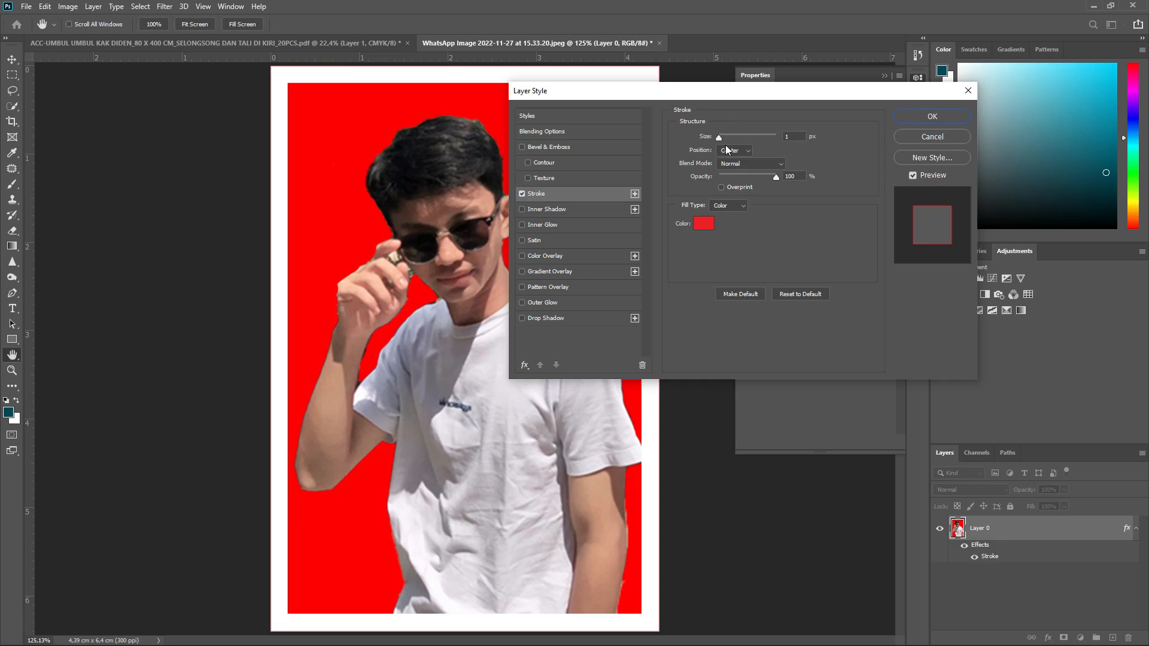
pyautogui.click(728, 152)
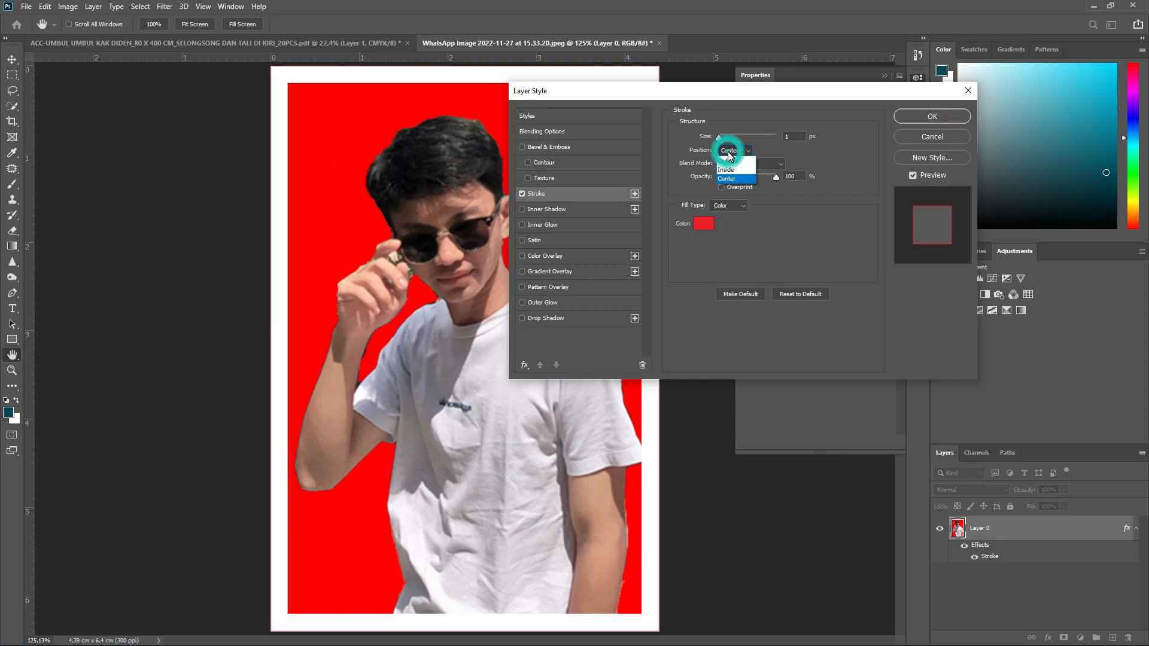
pyautogui.click(729, 161)
pyautogui.click(730, 150)
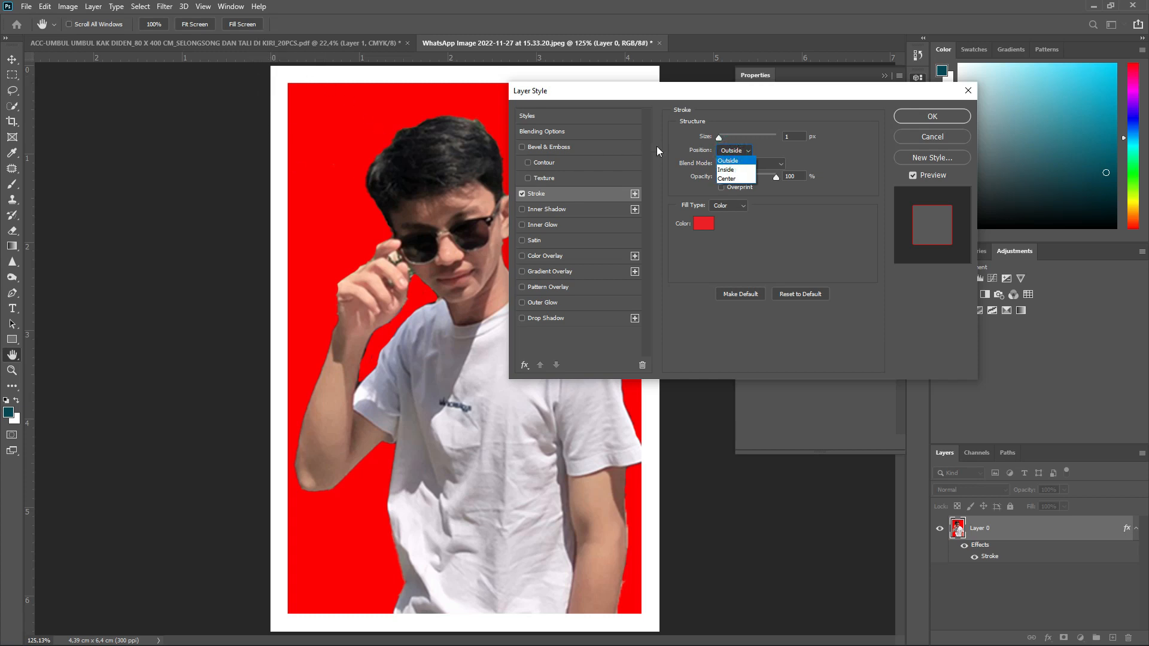
pyautogui.click(725, 169)
pyautogui.click(724, 151)
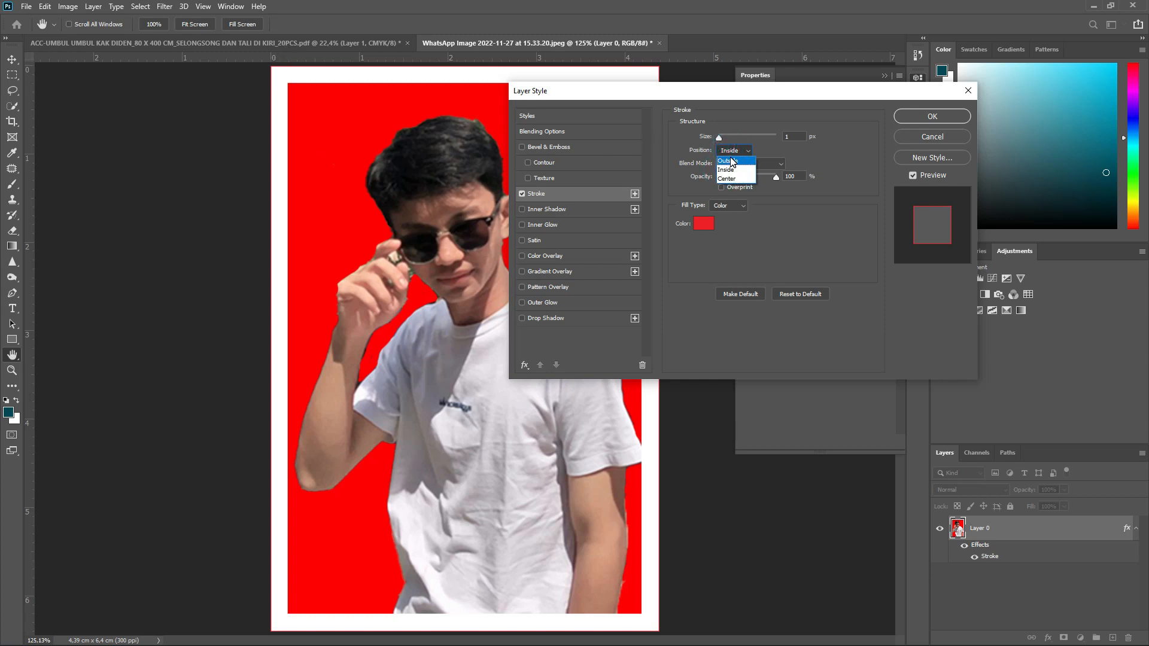
pyautogui.click(728, 160)
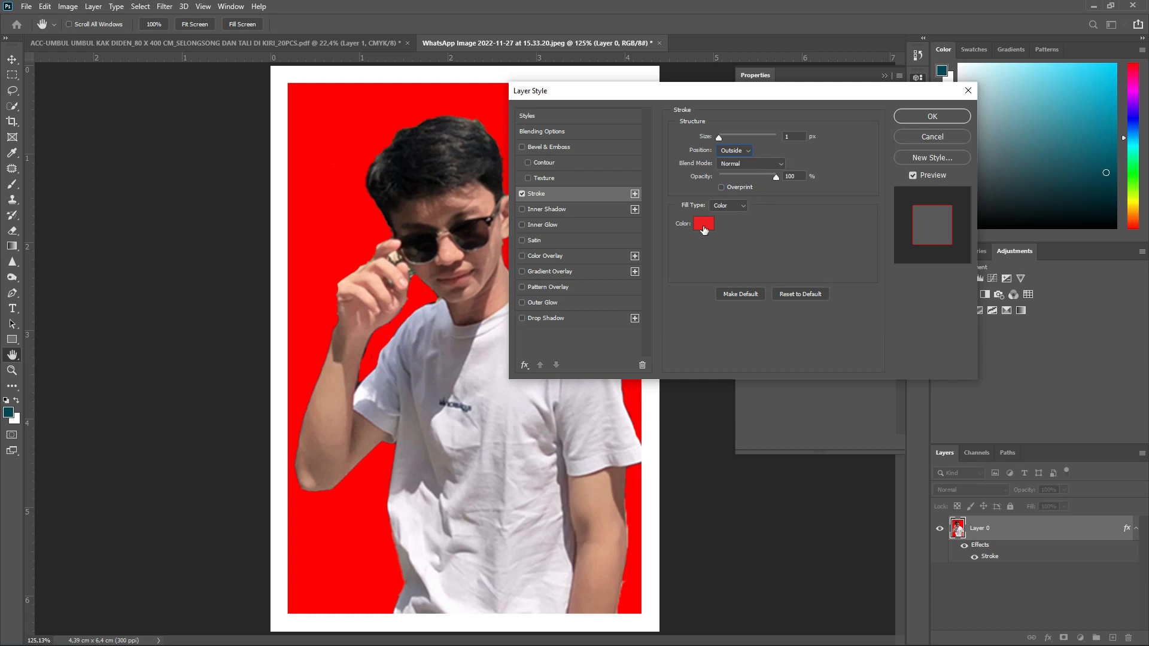
pyautogui.press('e')
pyautogui.click(939, 116)
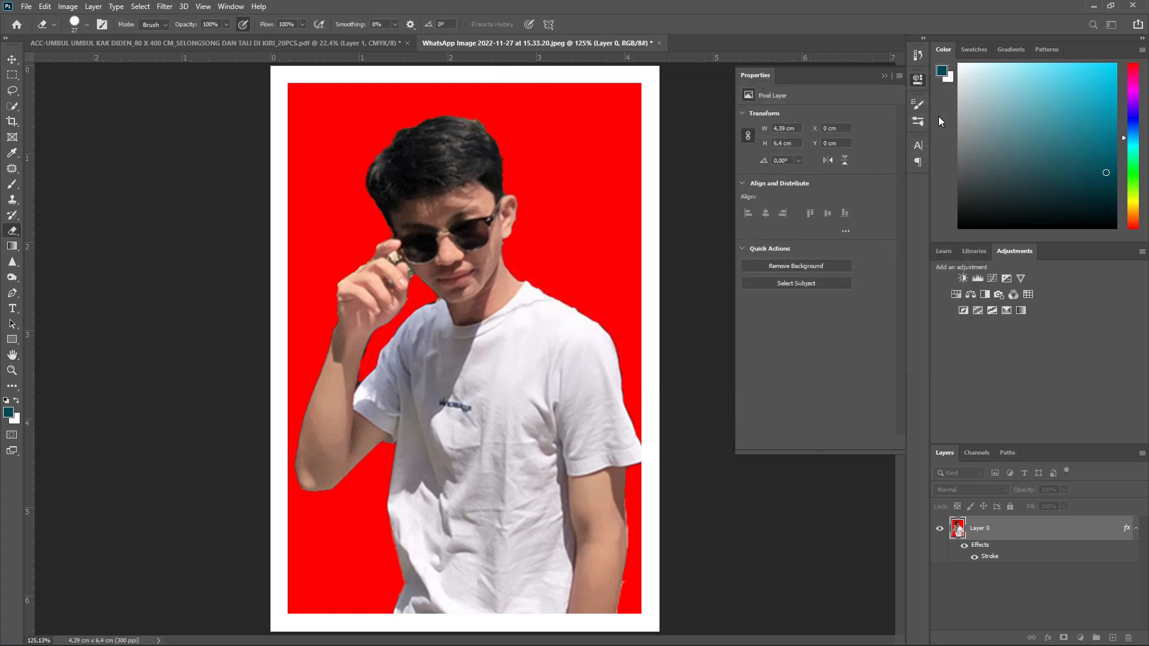
# Start a new document using the International Paper type in A4 size, 210 × 297 mm at 300 pixels/inch.
pyautogui.click(28, 8)
pyautogui.click(32, 18)
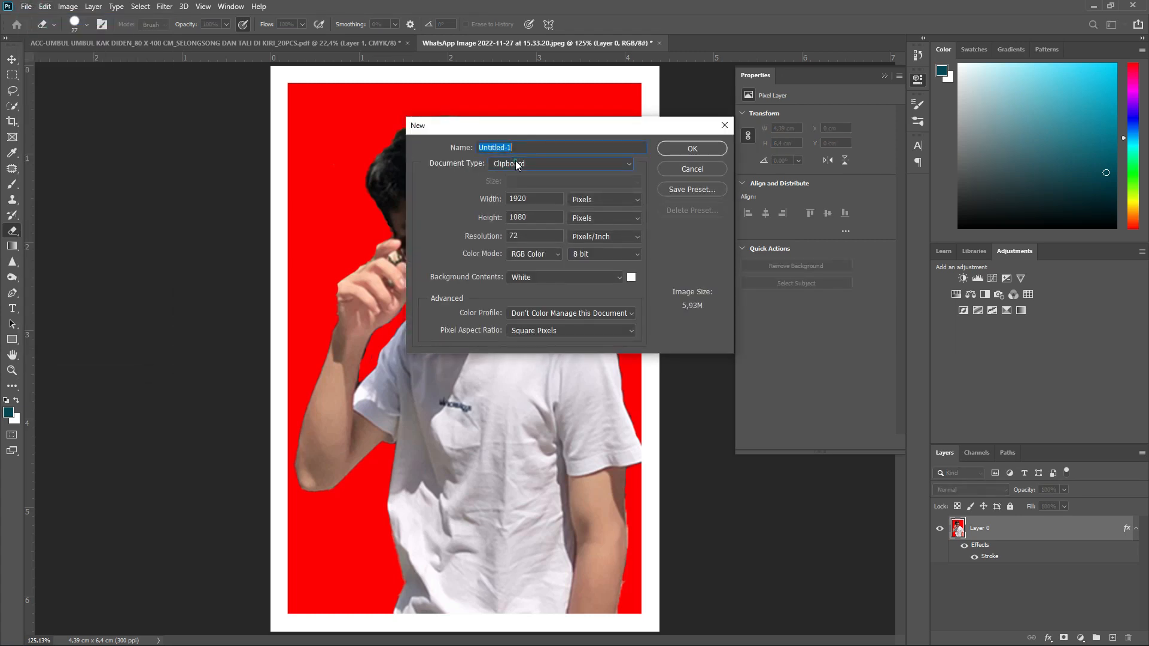
pyautogui.click(515, 161)
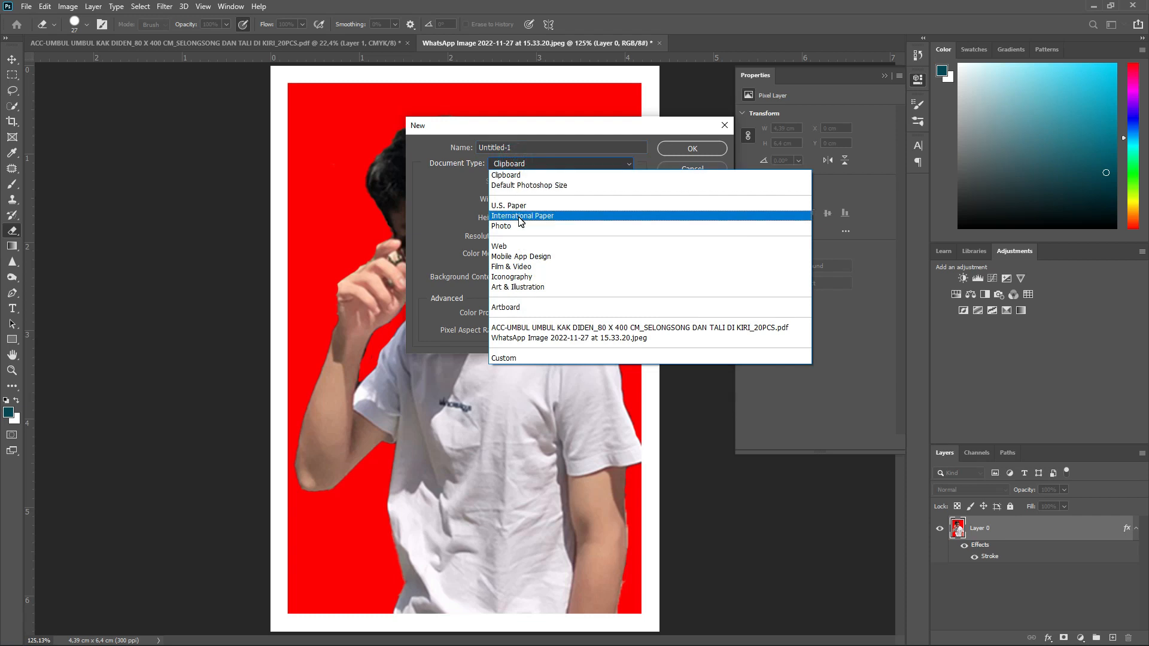
pyautogui.click(427, 197)
pyautogui.click(601, 199)
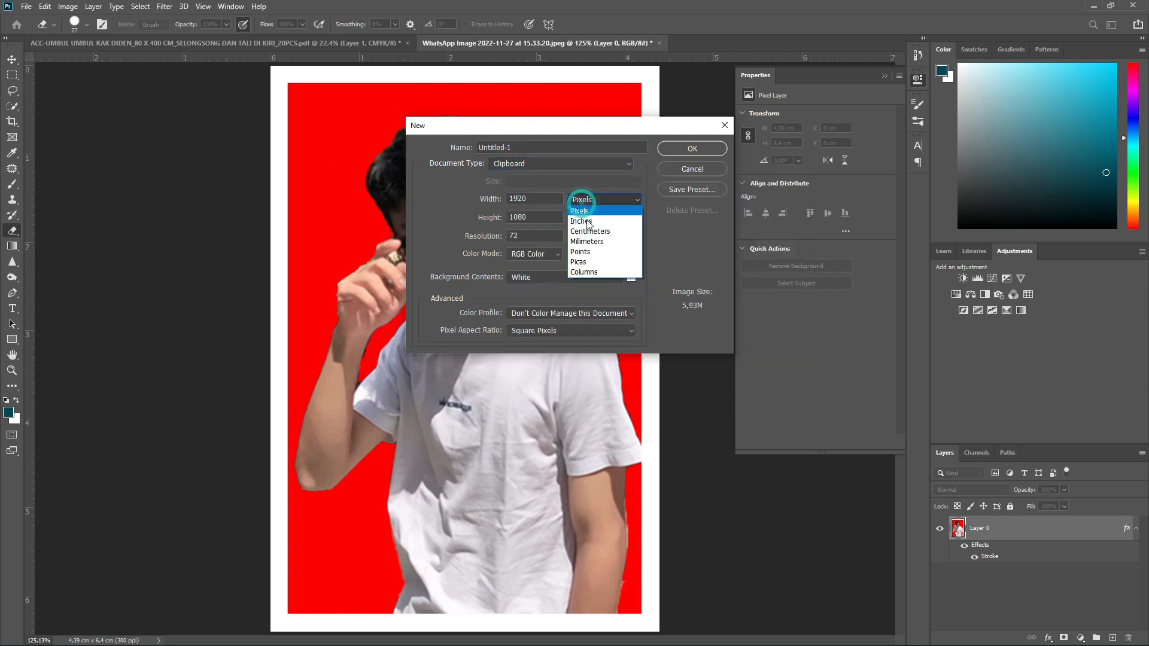
pyautogui.click(591, 233)
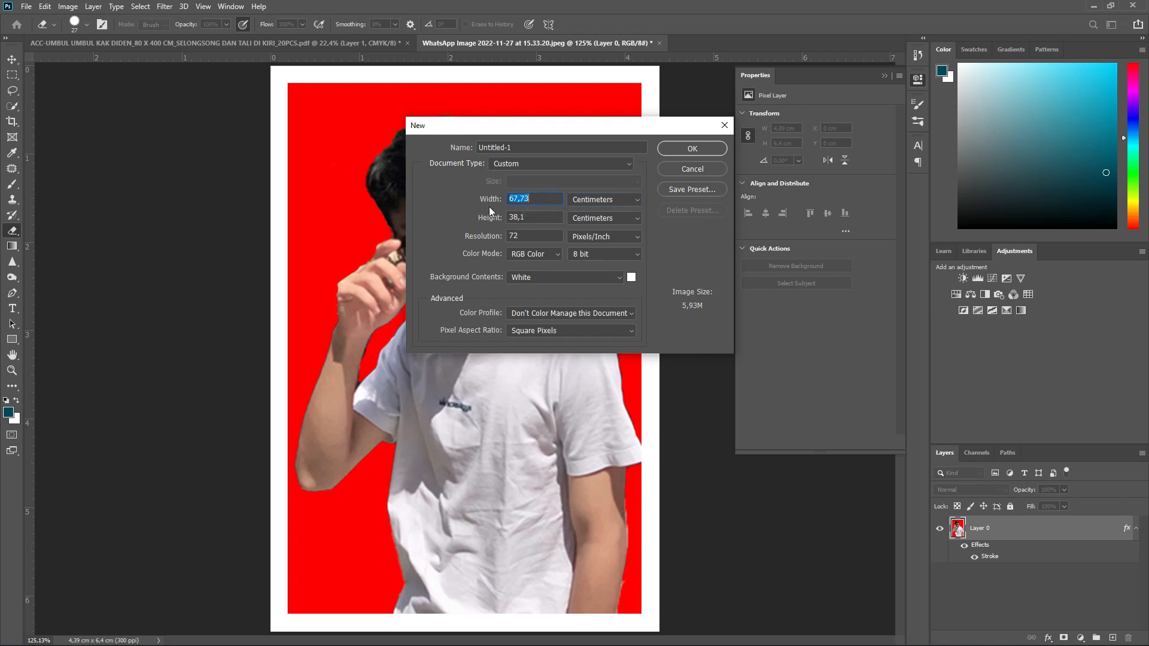
pyautogui.click(523, 166)
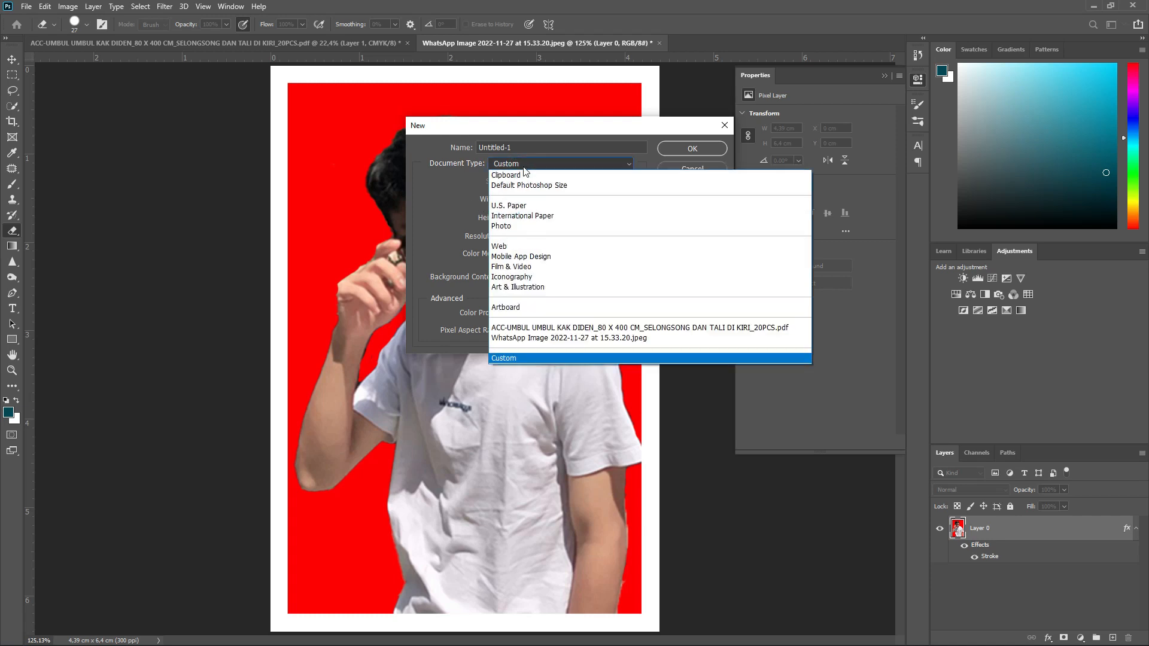
pyautogui.click(538, 217)
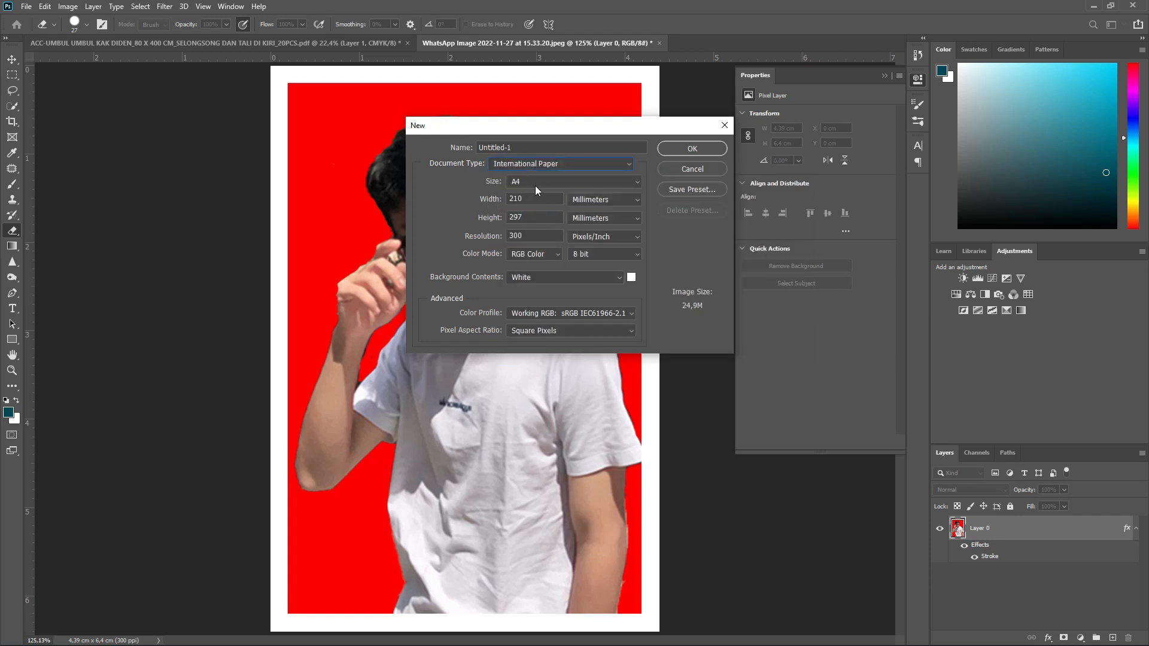
# Set the new document's color mode to CMYK Color with white background contents and create it.
pyautogui.click(544, 257)
pyautogui.click(532, 294)
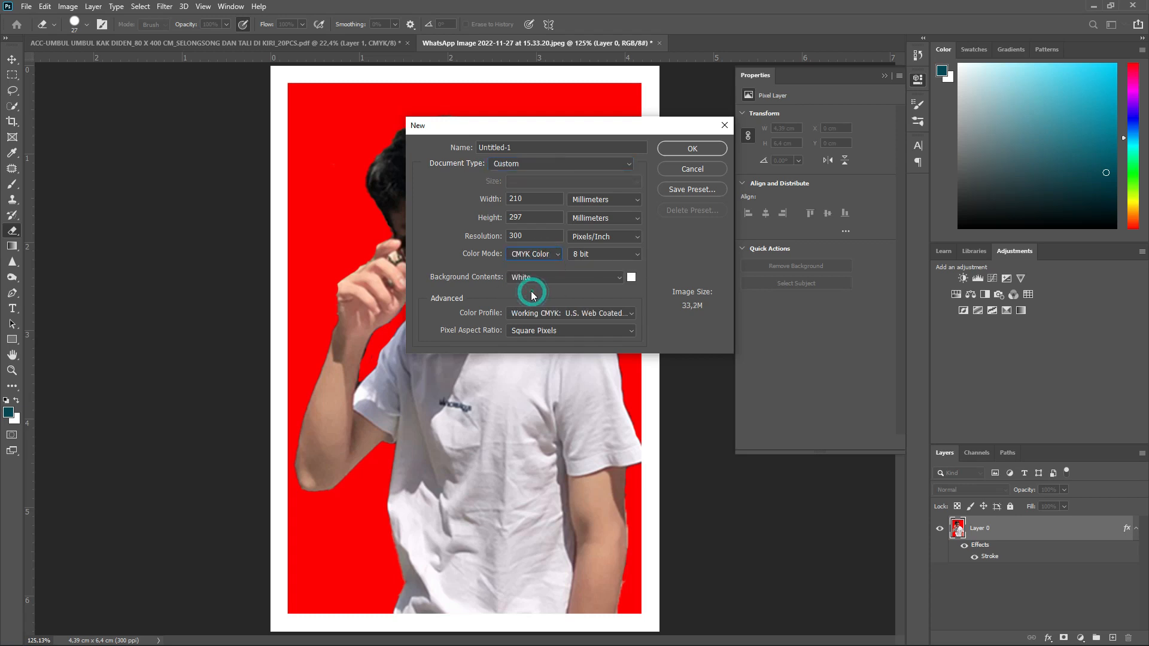
pyautogui.click(561, 276)
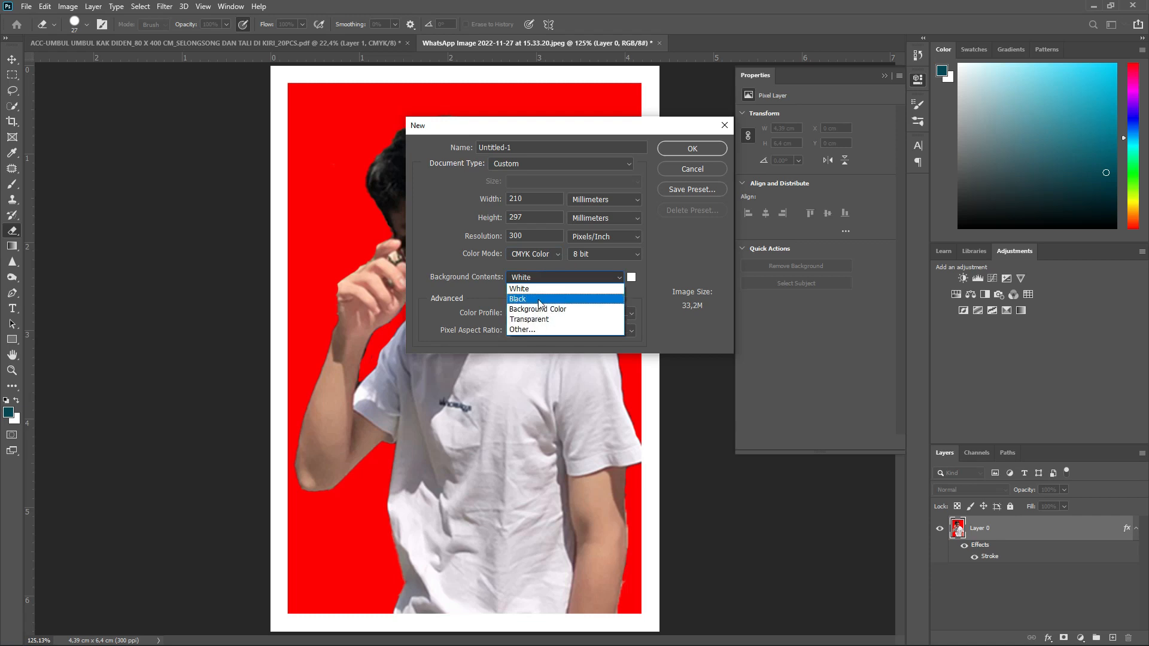
pyautogui.click(538, 289)
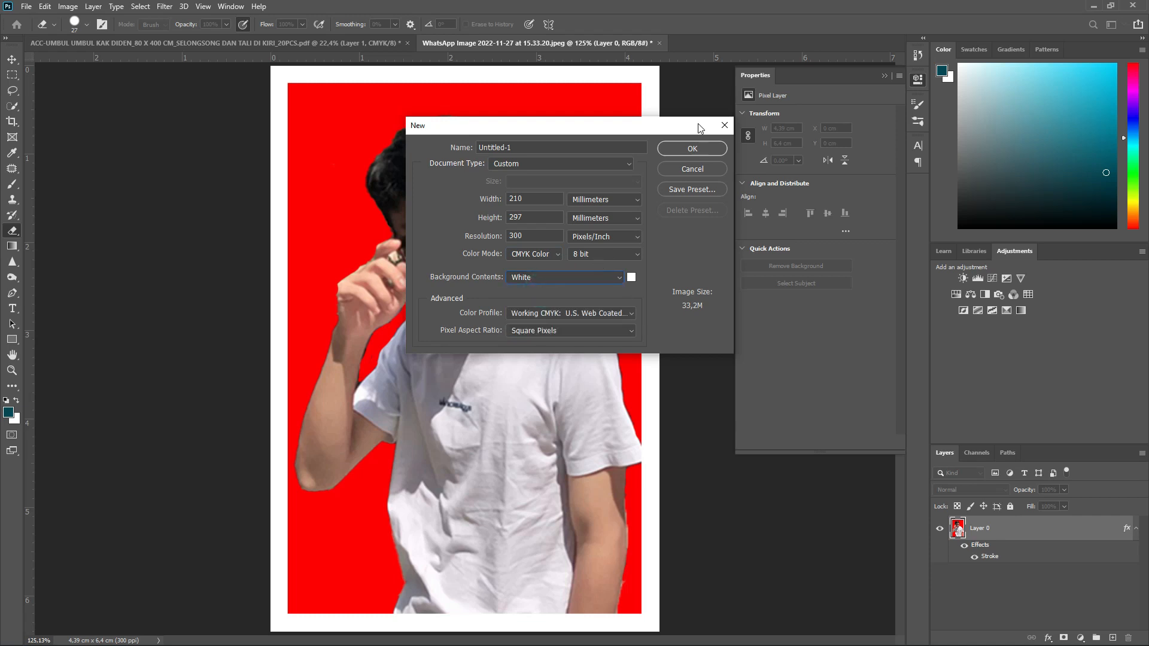
pyautogui.click(692, 148)
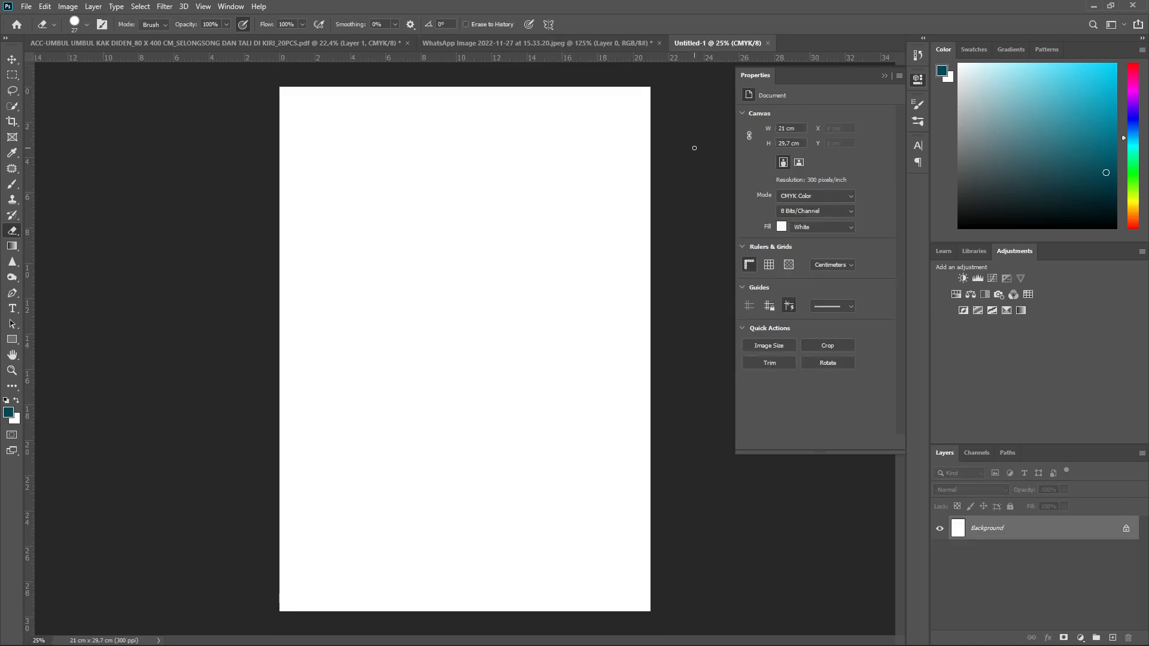
# Copy the bordered photo into the blank A4 document, placing it in the page's top-left corner at about X 0.11 cm, Y 0 cm.
pyautogui.click(461, 42)
pyautogui.press('v')
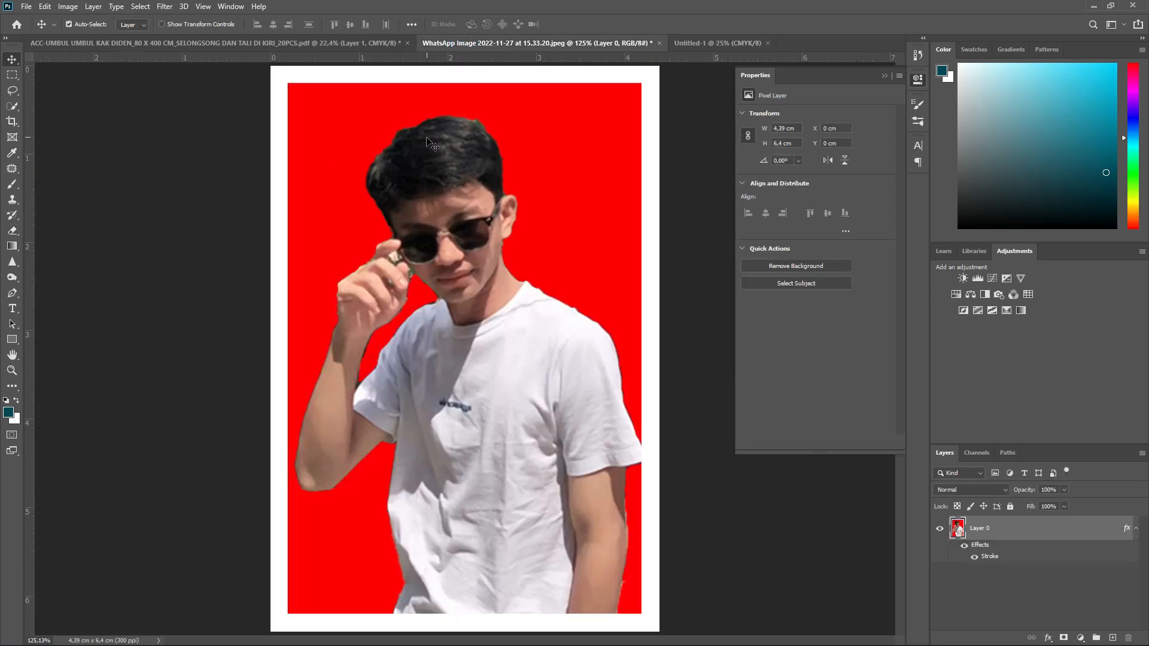
pyautogui.moveTo(413, 152)
pyautogui.mouseDown()
pyautogui.moveTo(688, 44)
pyautogui.moveTo(449, 128)
pyautogui.moveTo(346, 210)
pyautogui.moveTo(362, 235)
pyautogui.moveTo(342, 161)
pyautogui.moveTo(325, 146)
pyautogui.mouseUp()
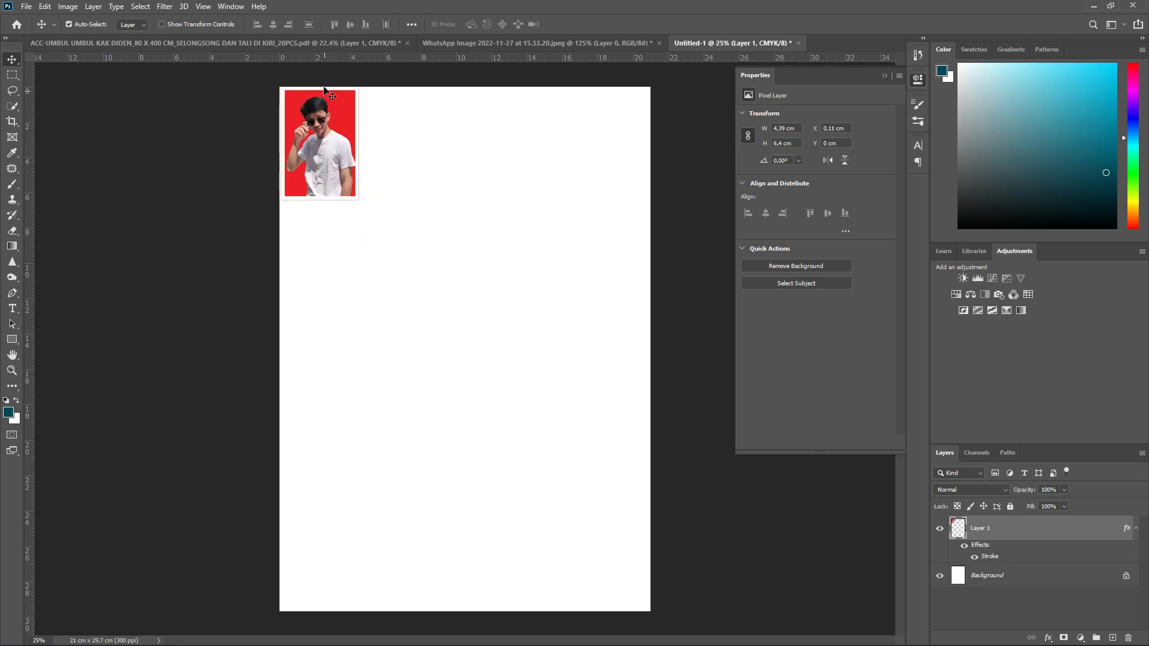
pyautogui.scroll(5, 326, 87)
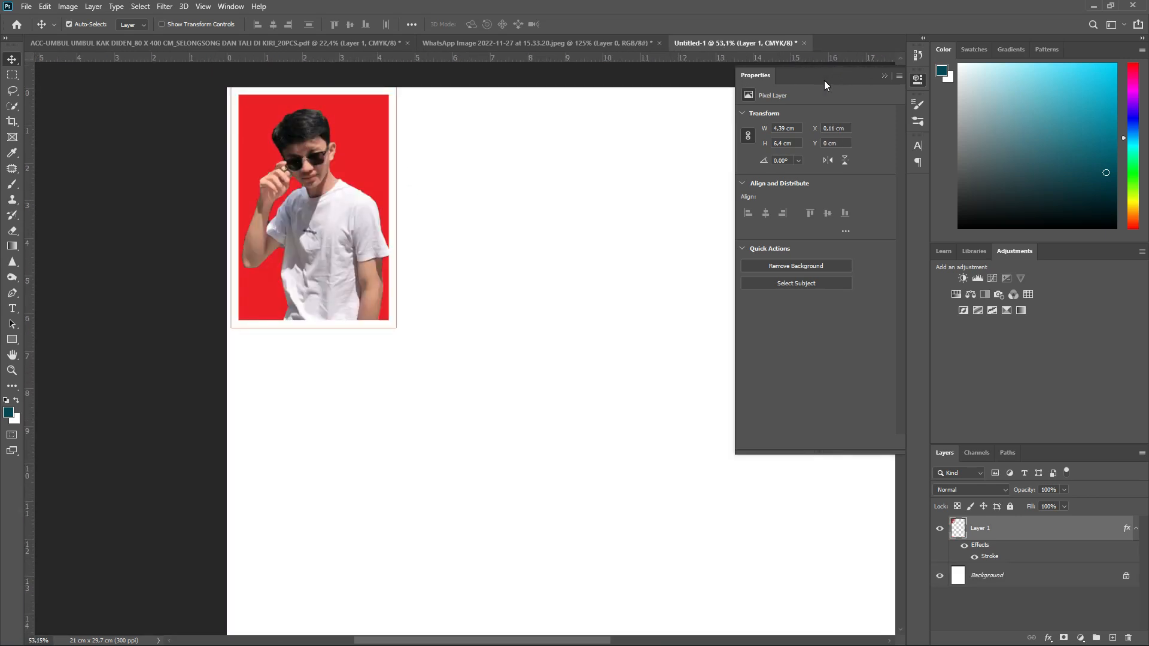
pyautogui.click(884, 74)
pyautogui.scroll(-5, 477, 138)
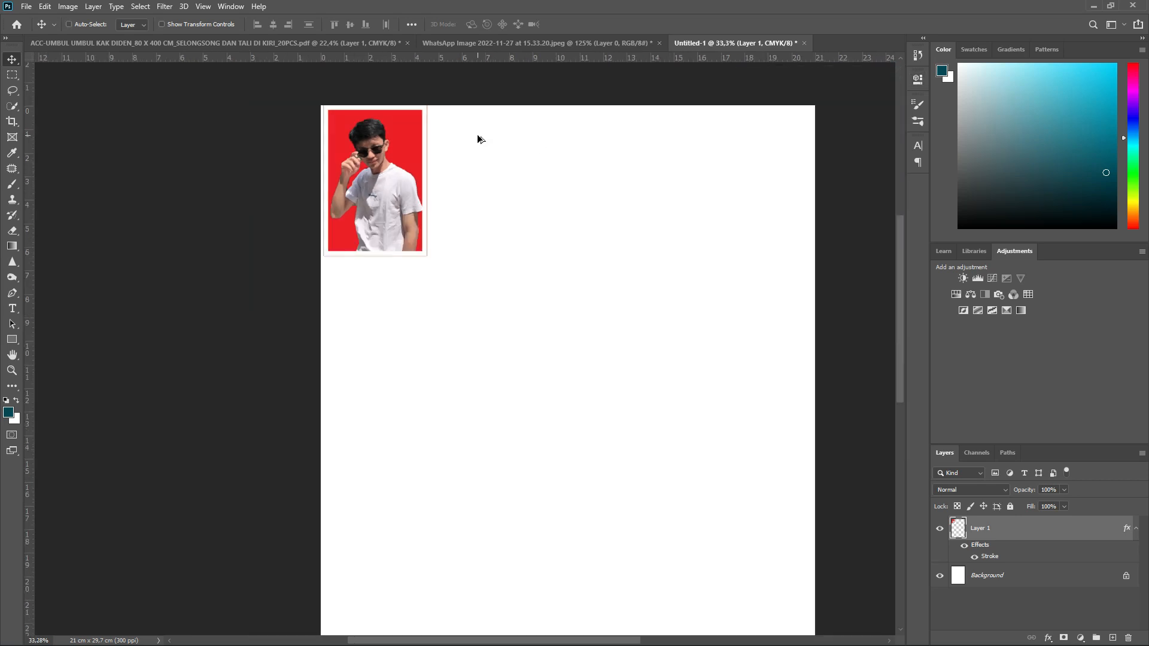
pyautogui.press('ctrl')
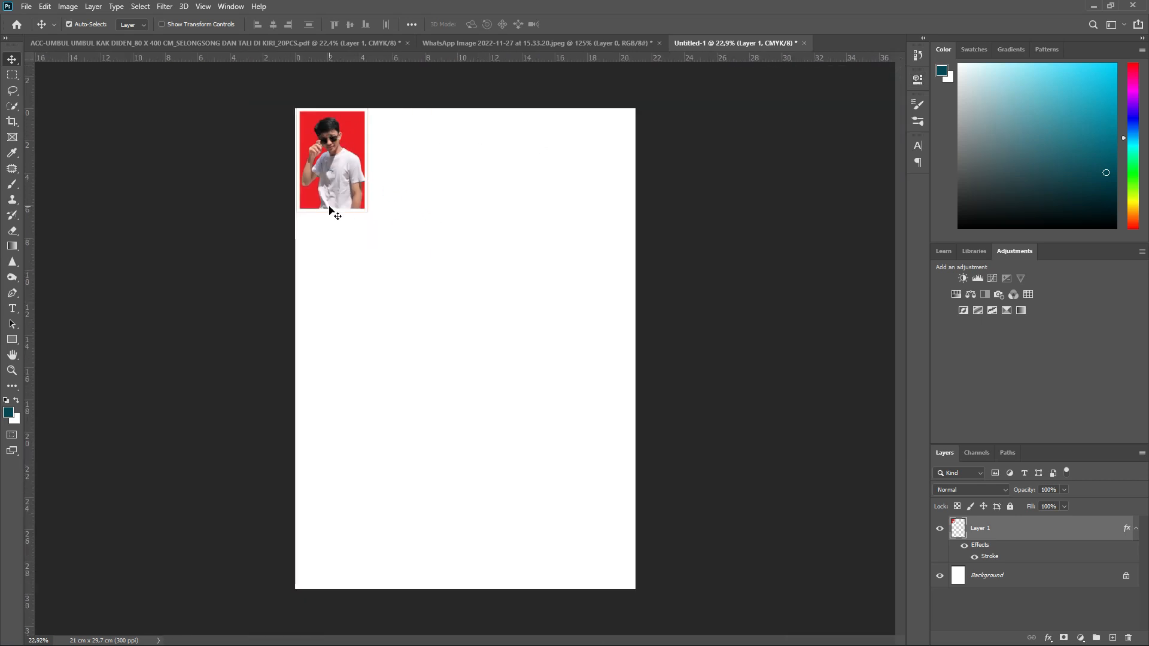
# Duplicate the bordered photo to make a row of four side by side along the page's upper edge.
pyautogui.moveTo(330, 130); pyautogui.dragTo(400, 141)
pyautogui.scroll(5, 357, 82)
pyautogui.scroll(-1, 562, 311)
pyautogui.moveTo(569, 323); pyautogui.dragTo(291, 142)
pyautogui.moveTo(472, 215); pyautogui.dragTo(494, 259)
pyautogui.scroll(-3, 699, 353)
# Select all four photos, move the row slightly inward from the page's top-left corner, and group them.
pyautogui.moveTo(700, 412); pyautogui.dragTo(172, 185)
pyautogui.scroll(5, 171, 192)
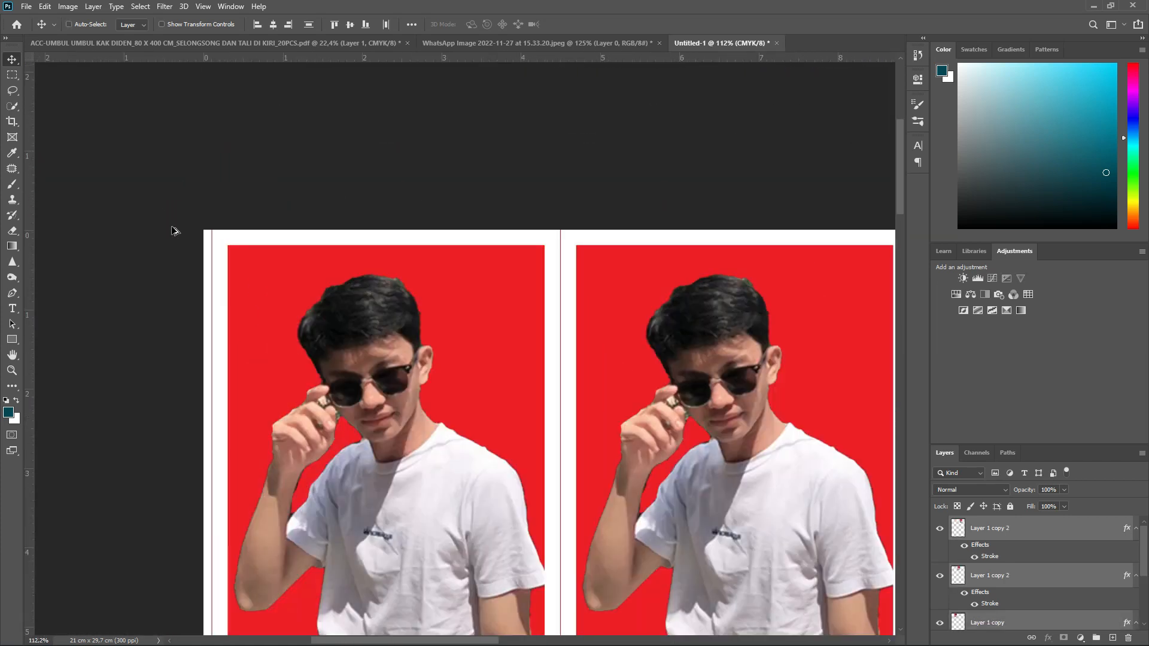
pyautogui.moveTo(264, 264); pyautogui.dragTo(278, 282)
pyautogui.press('ctrl')
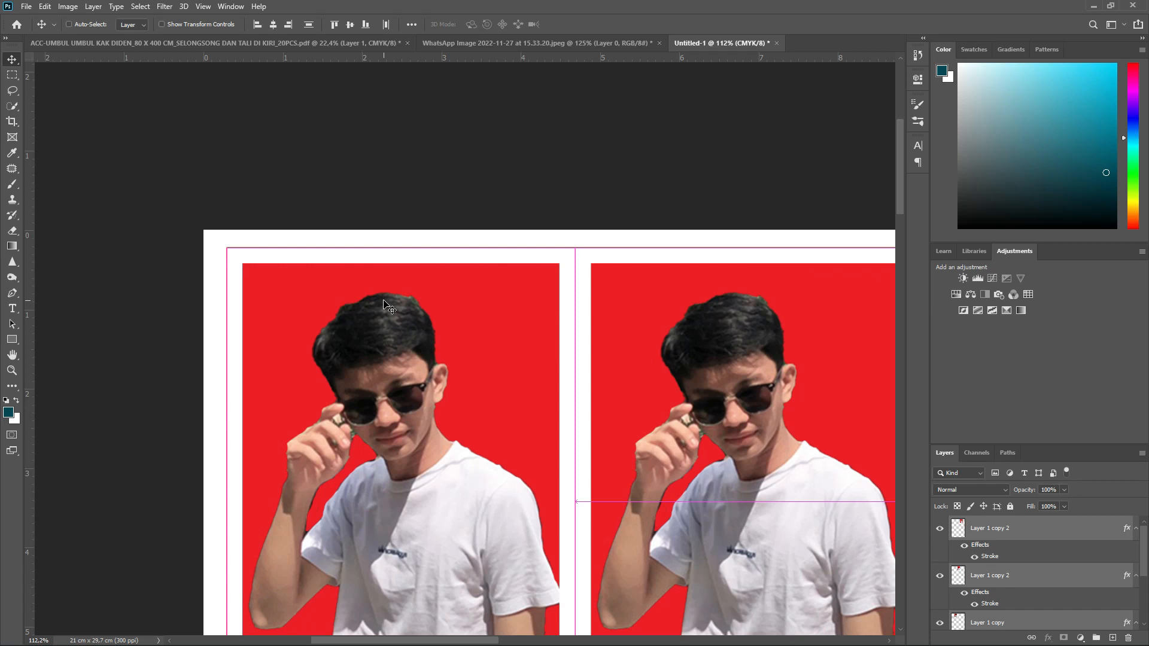
pyautogui.hotkey('ctrl', 'g')
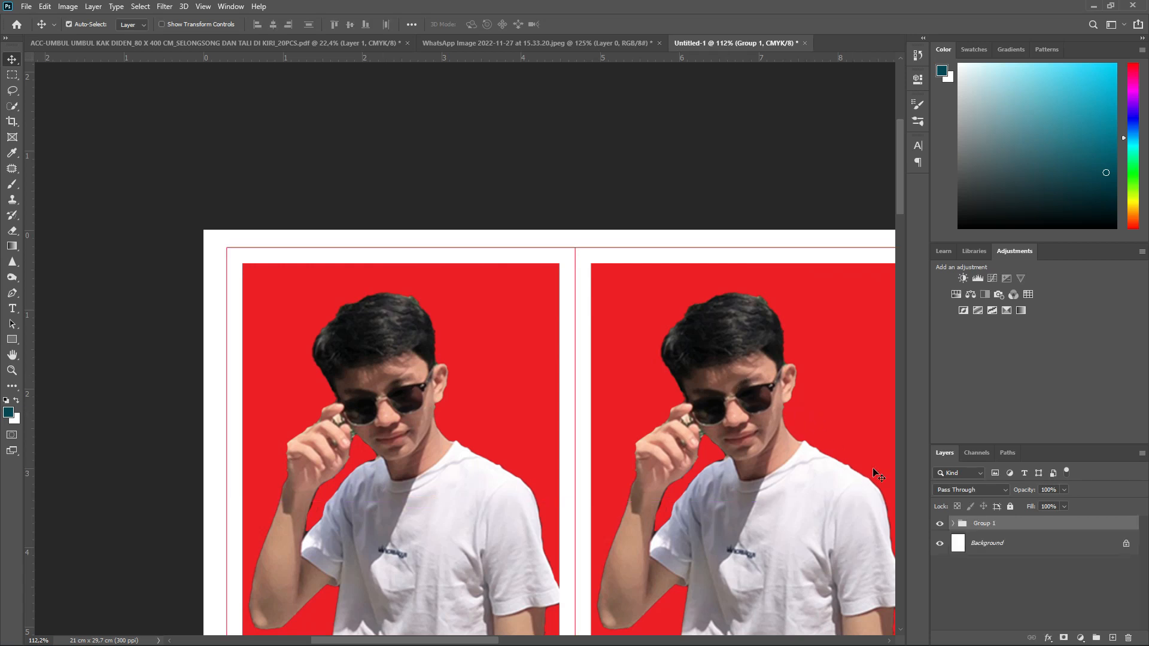
# Center the photo group horizontally on the page by aligning it with the Background layer.
pyautogui.keyDown('shift'); pyautogui.click(984, 546); pyautogui.keyUp('shift')
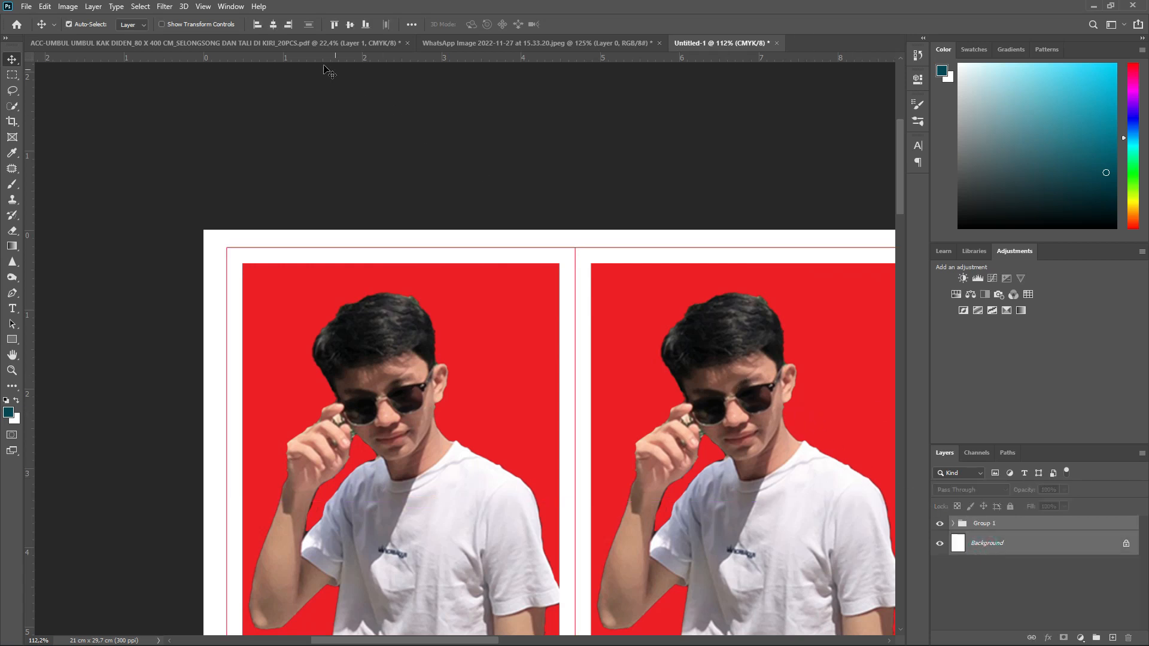
pyautogui.click(272, 25)
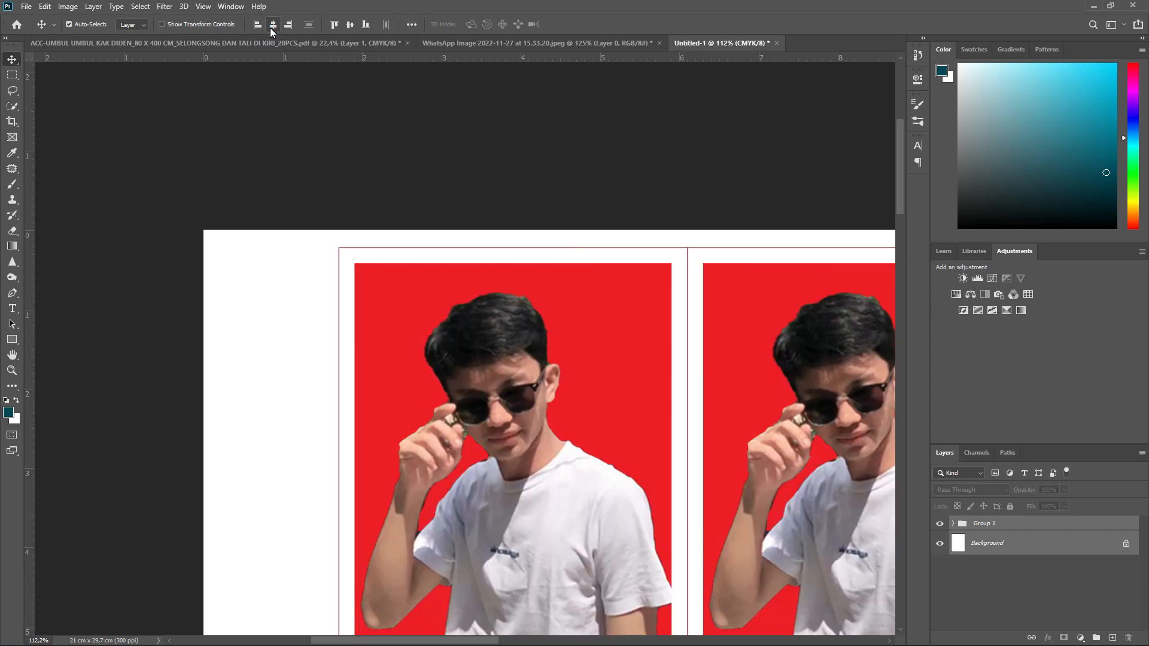
pyautogui.hotkey('ctrl', '0')
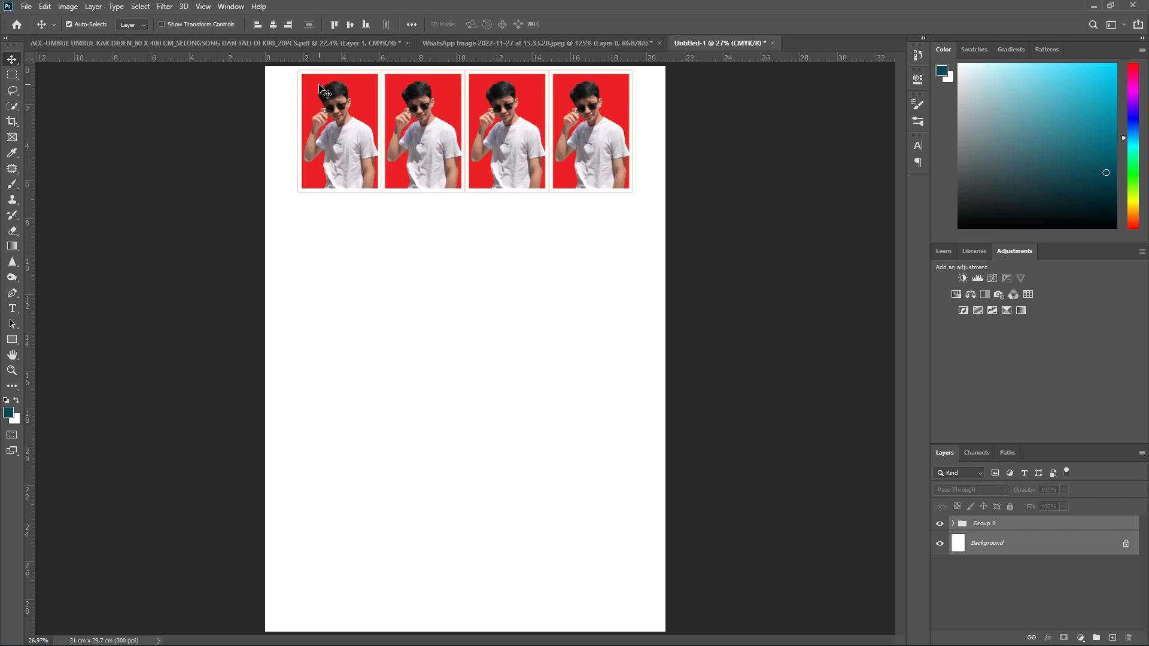
# Open the file commands for the A4 photo sheet.
pyautogui.click(24, 7)
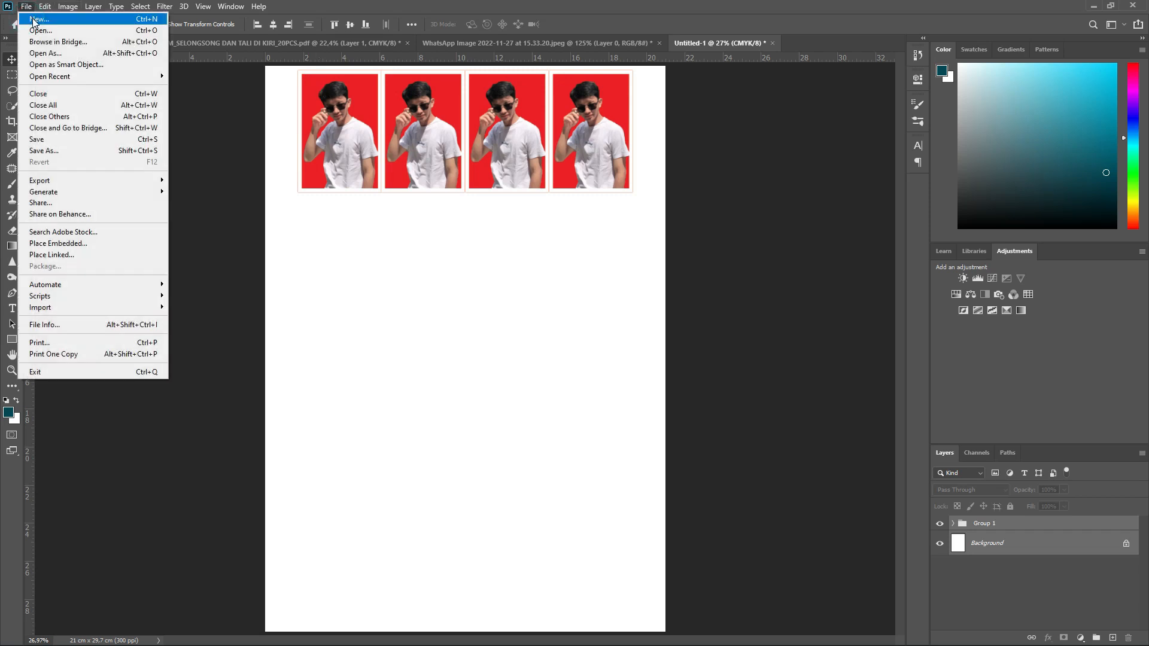